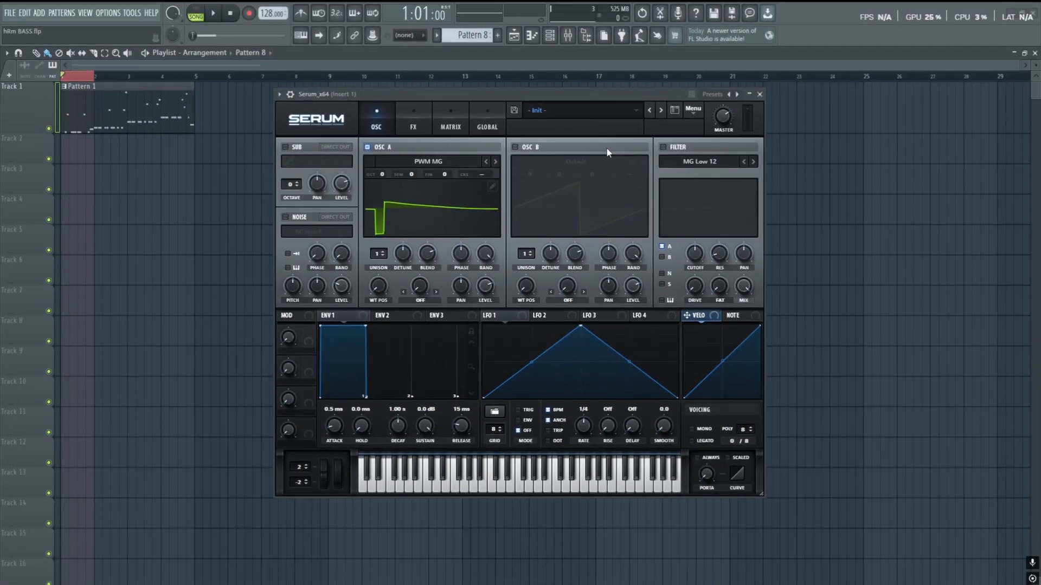
# - Reset Serum to its Init Preset and briefly play the song
pyautogui.click(693, 109)
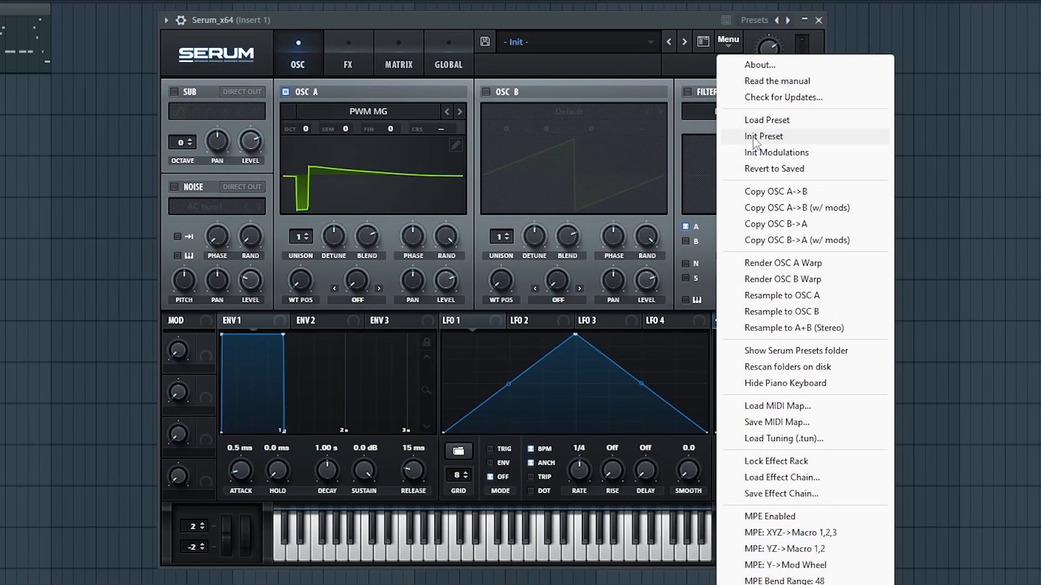
pyautogui.click(763, 136)
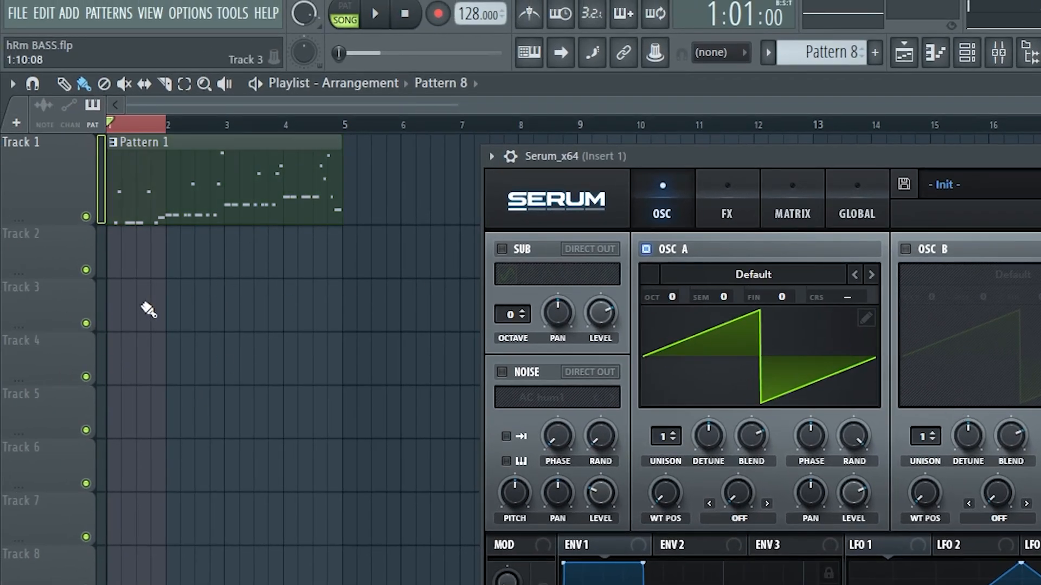
pyautogui.press('space')
pyautogui.press('space')
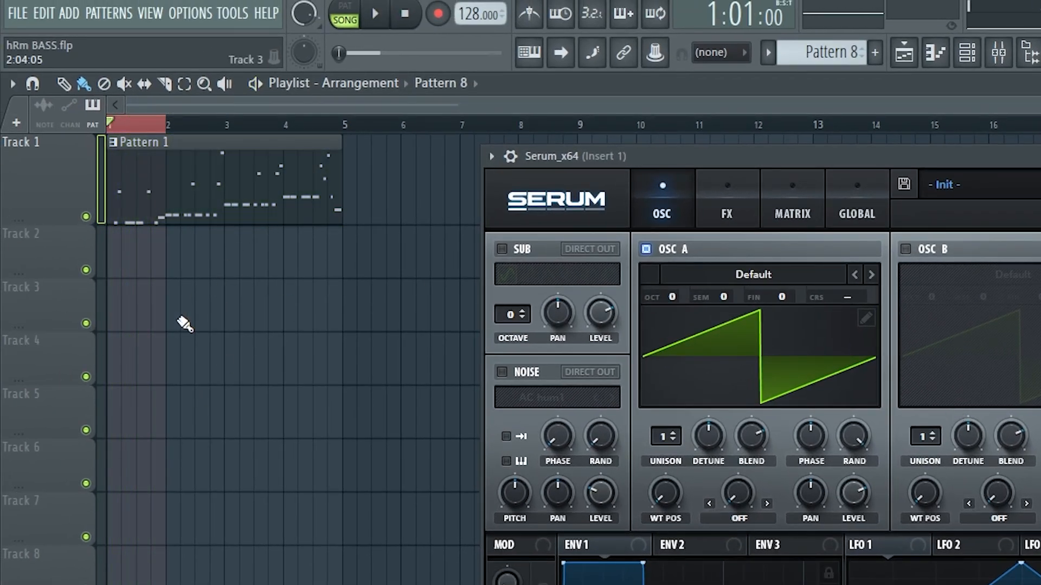
# - Load the Analog PWM MG wavetable into oscillator A
pyautogui.click(781, 273)
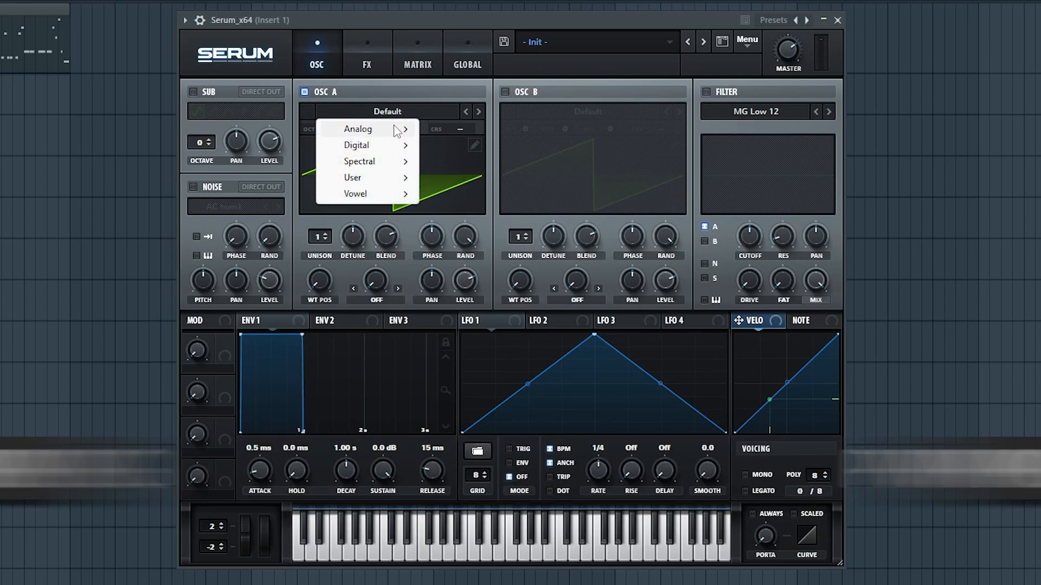
pyautogui.moveTo(397, 131)
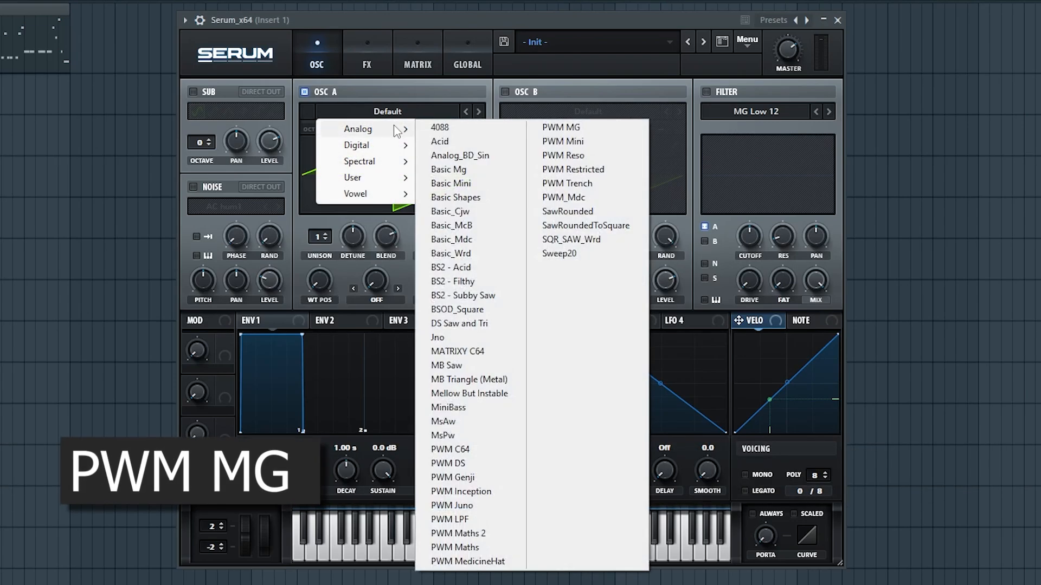
pyautogui.click(549, 130)
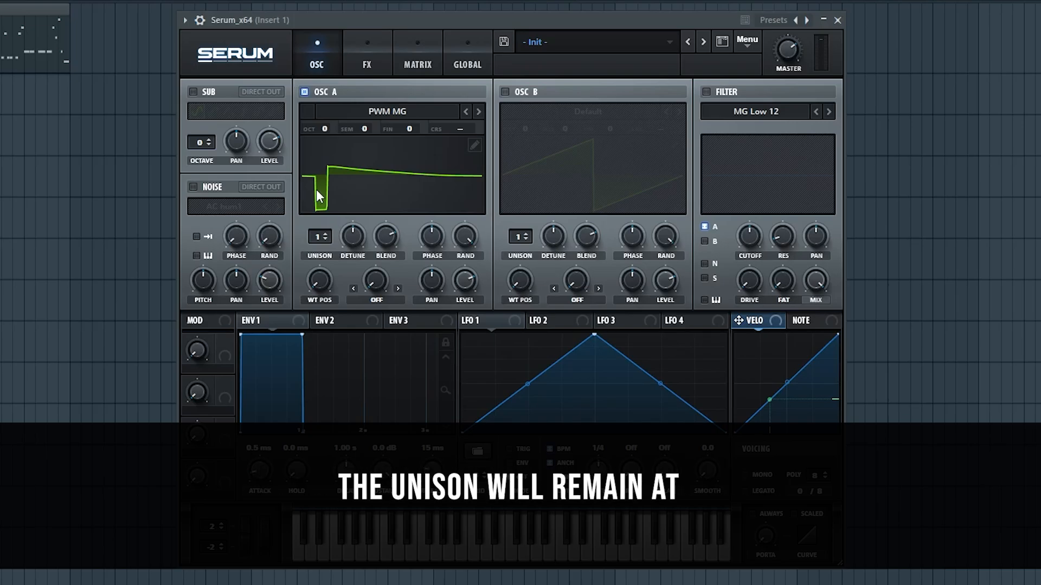
# - Set oscillator A's warp mode to Asym +/- and raise its warp amount
pyautogui.click(381, 300)
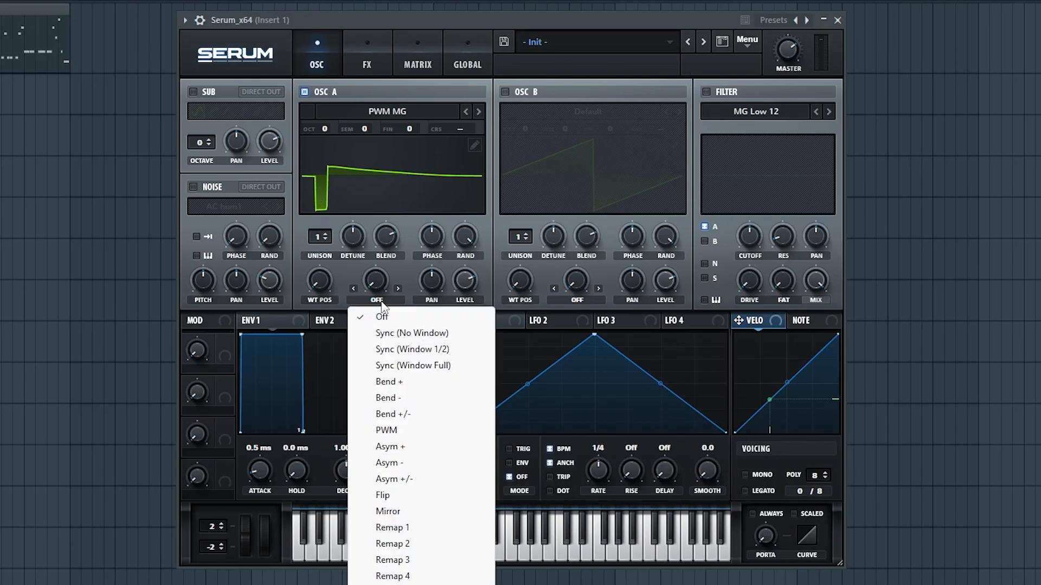
pyautogui.click(420, 483)
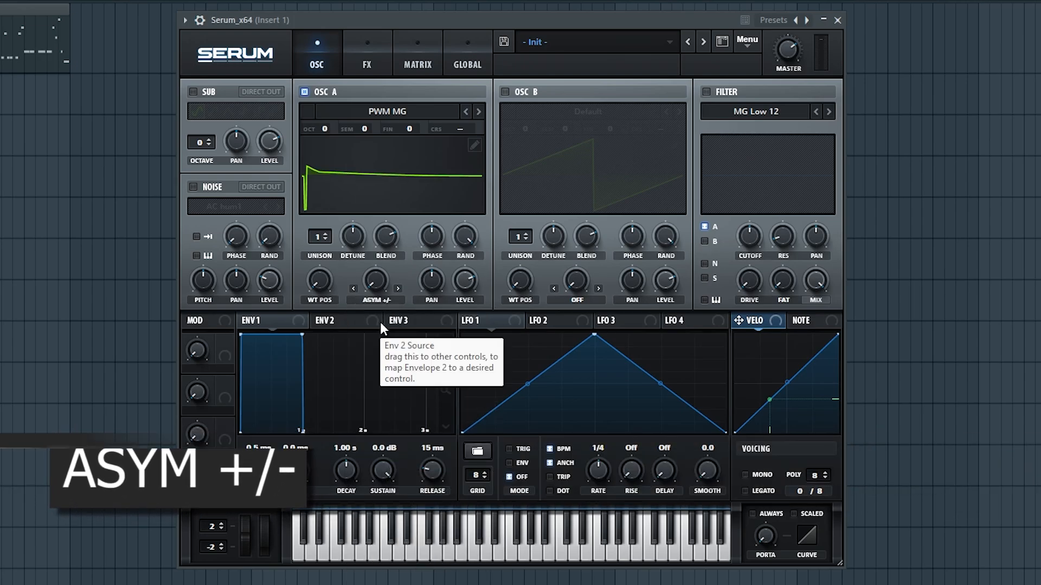
pyautogui.moveTo(378, 285); pyautogui.dragTo(388, 322)
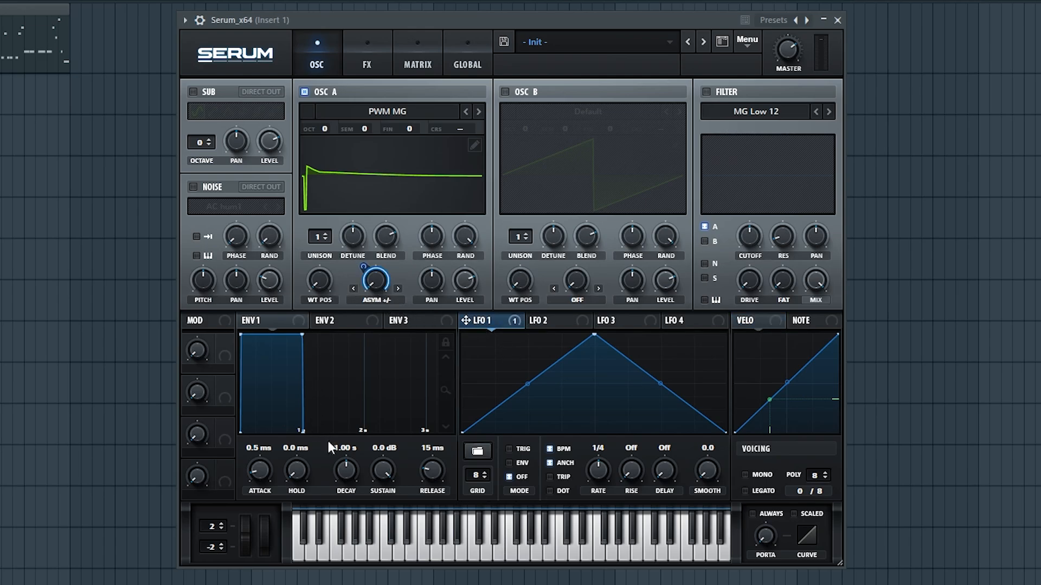
# - Put LFO 1 in envelope mode with a rising ramp shape, then audition a few notes
pyautogui.click(509, 463)
pyautogui.moveTo(594, 334); pyautogui.dragTo(769, 279)
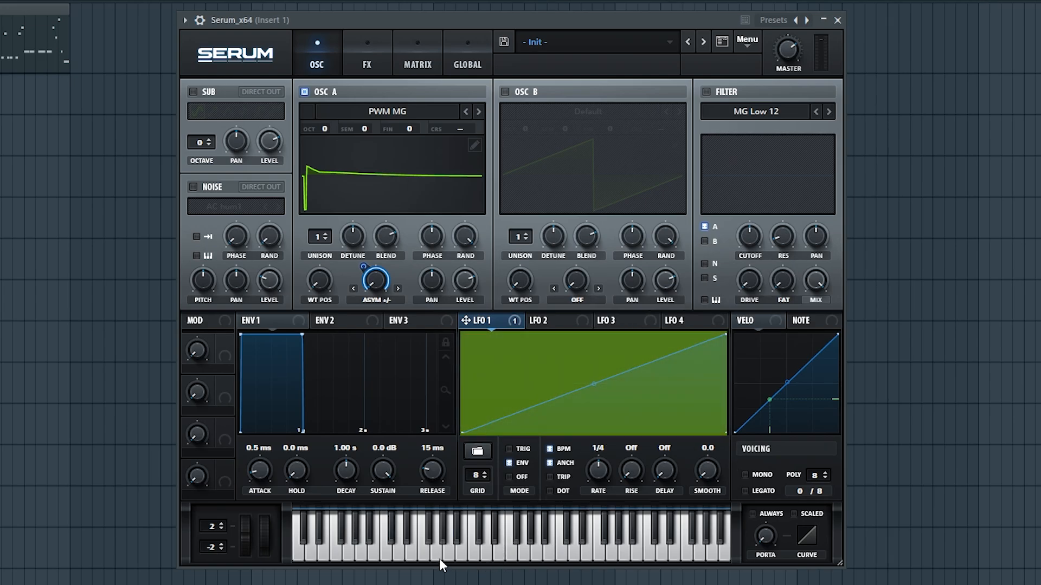
pyautogui.click(356, 552)
pyautogui.click(345, 552)
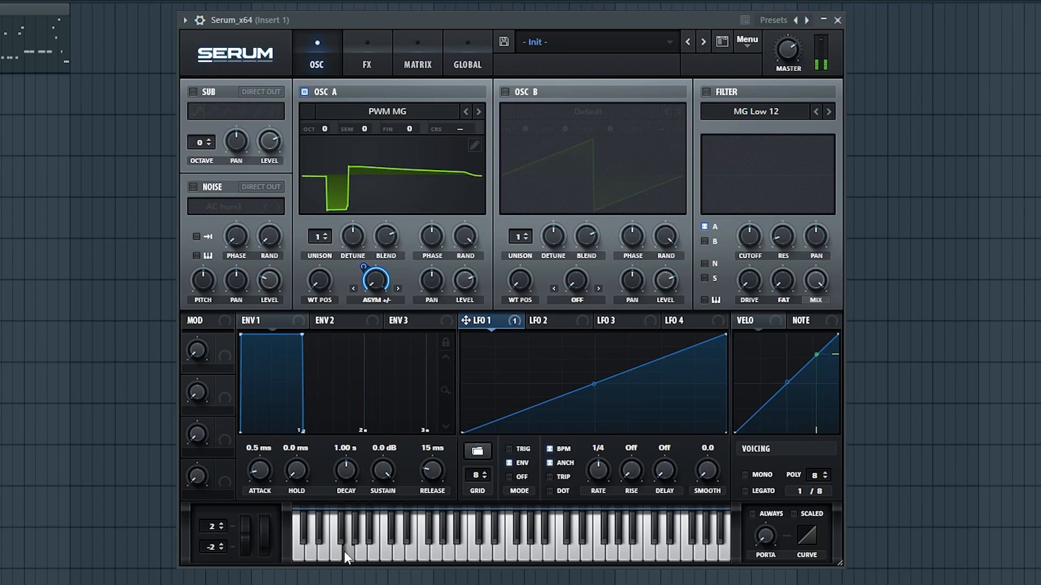
pyautogui.click(334, 552)
pyautogui.click(325, 553)
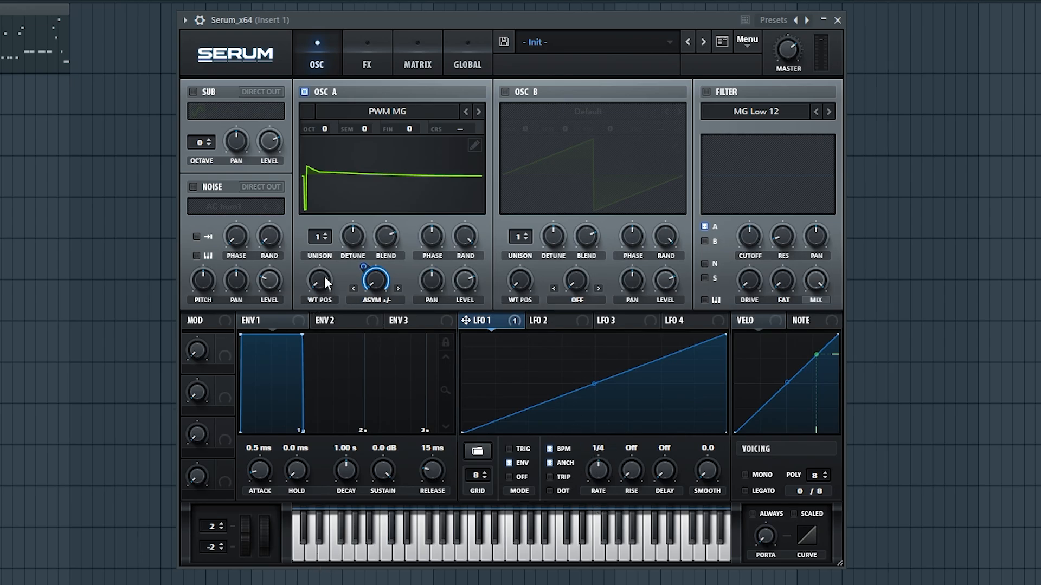
# - Sweep oscillator A's wavetable position, settling around 55
pyautogui.moveTo(324, 282); pyautogui.dragTo(327, 154)
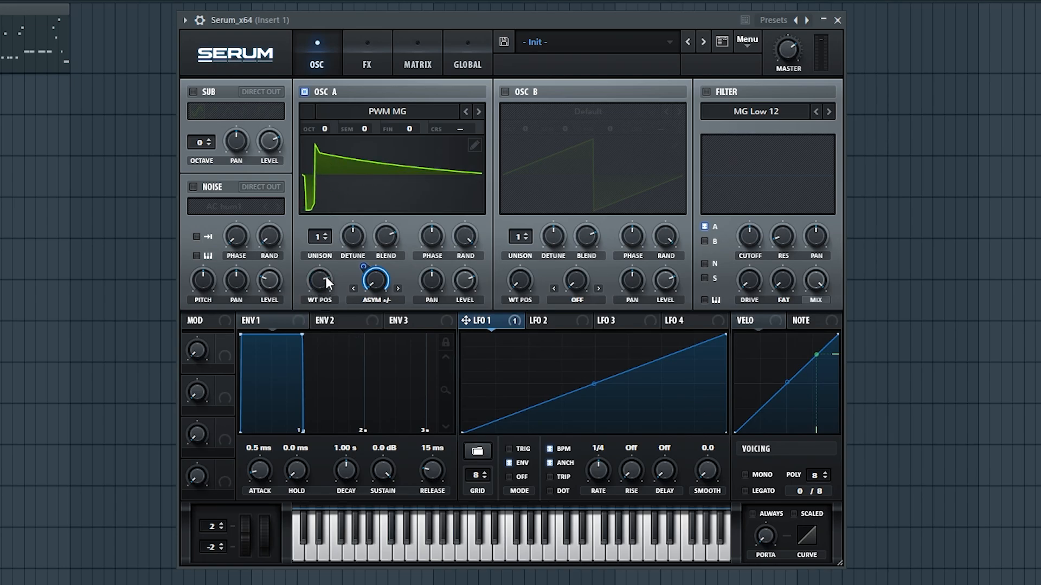
pyautogui.moveTo(326, 278); pyautogui.dragTo(311, 446)
pyautogui.moveTo(322, 280)
pyautogui.mouseDown()
pyautogui.moveTo(323, 212)
pyautogui.moveTo(317, 175)
pyautogui.moveTo(313, 278)
pyautogui.moveTo(302, 155)
pyautogui.moveTo(304, 297)
pyautogui.moveTo(317, 268)
pyautogui.mouseUp()
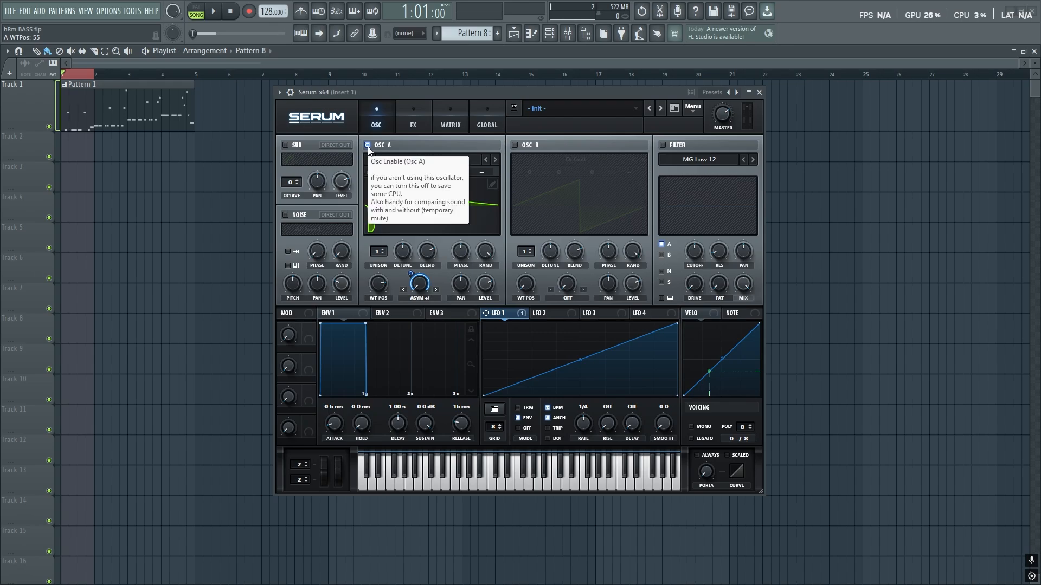
# - Swap OSC A for OSC B with PWM MG, 2 unison voices, fine tune -4 and WT position 26
pyautogui.click(367, 145)
pyautogui.click(515, 145)
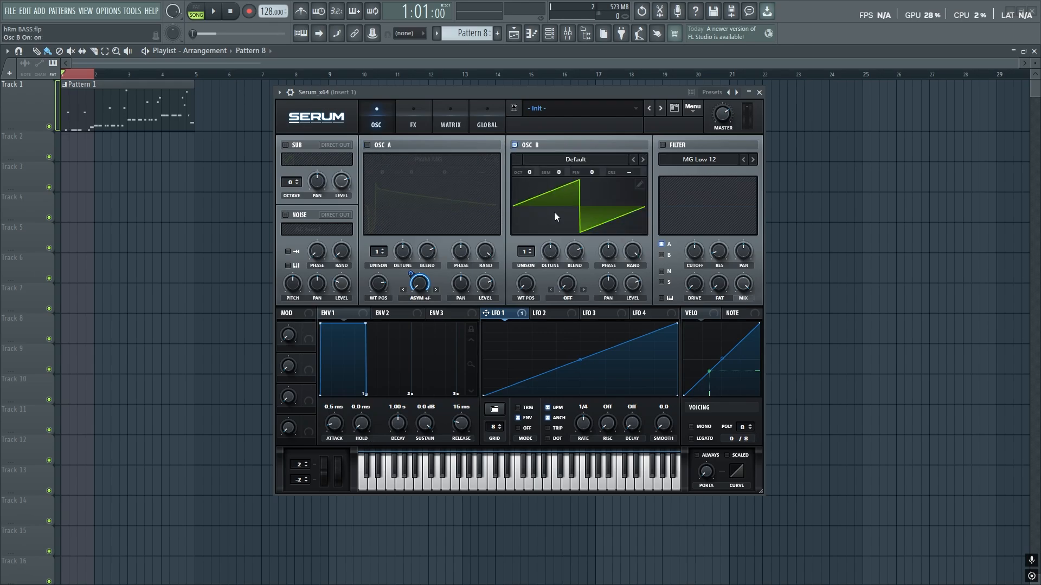
pyautogui.click(575, 159)
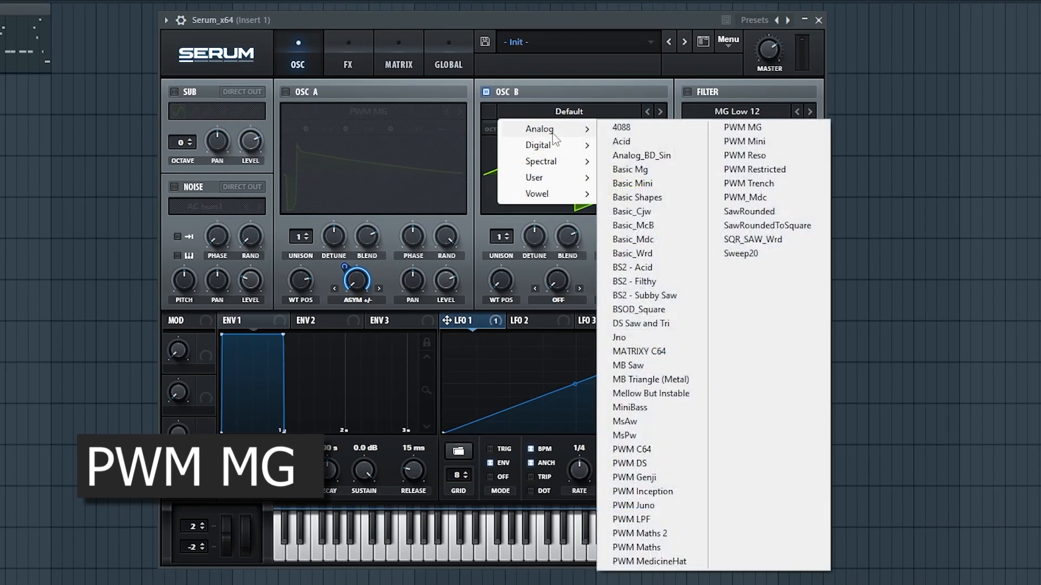
pyautogui.click(767, 128)
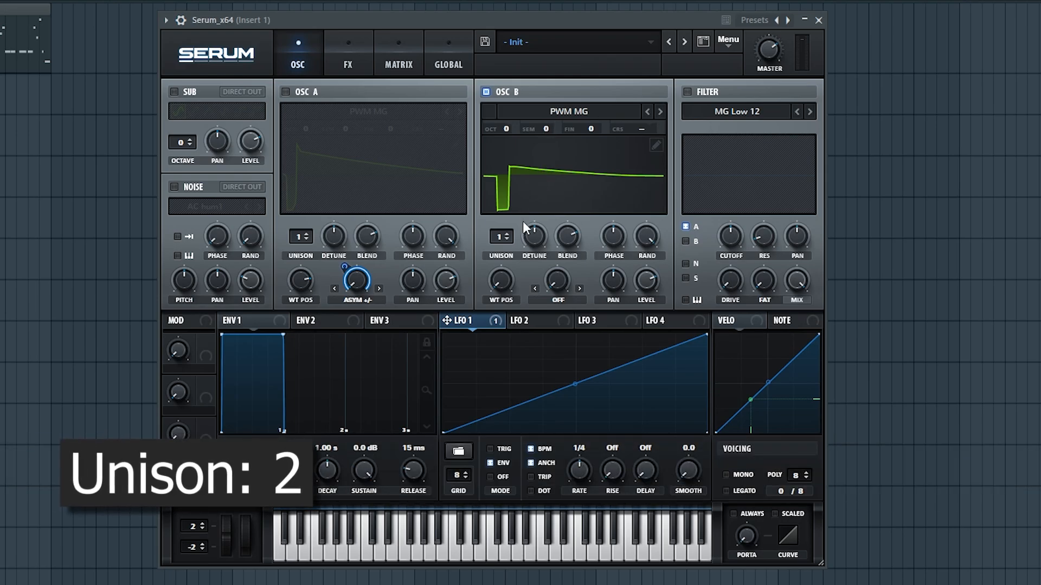
pyautogui.click(509, 233)
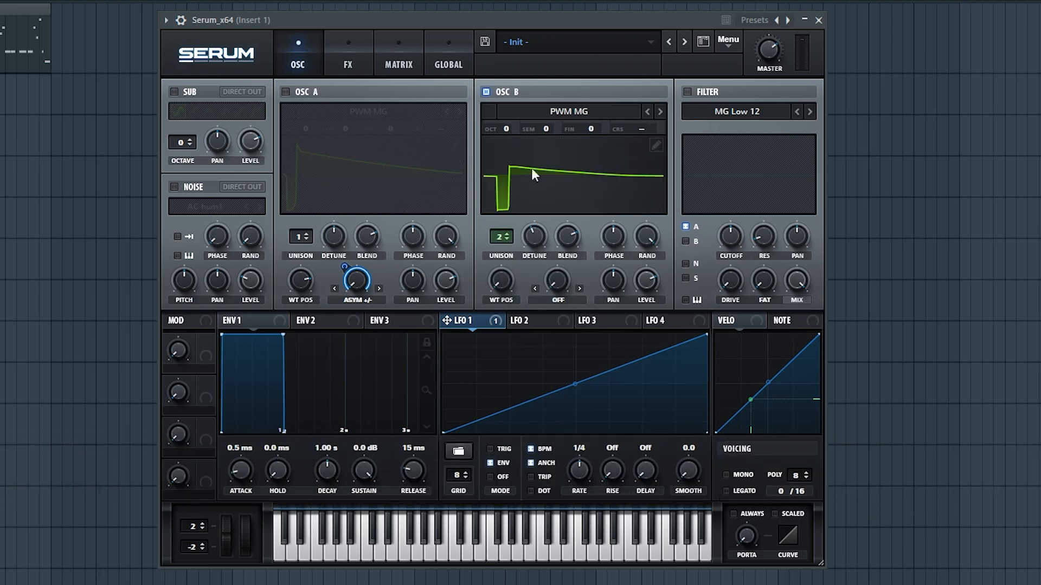
pyautogui.press('space')
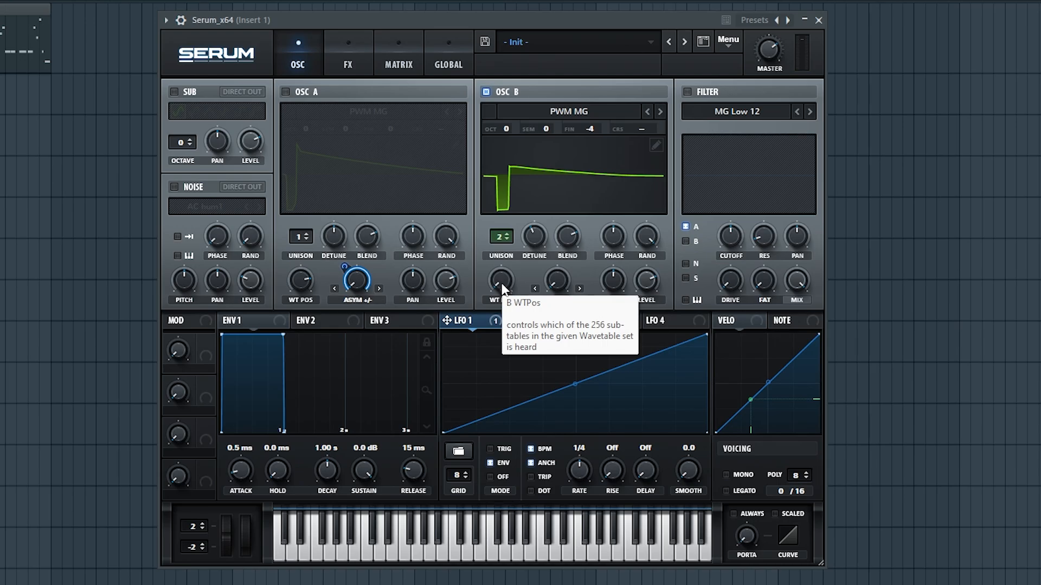
pyautogui.moveTo(504, 284); pyautogui.dragTo(509, 245)
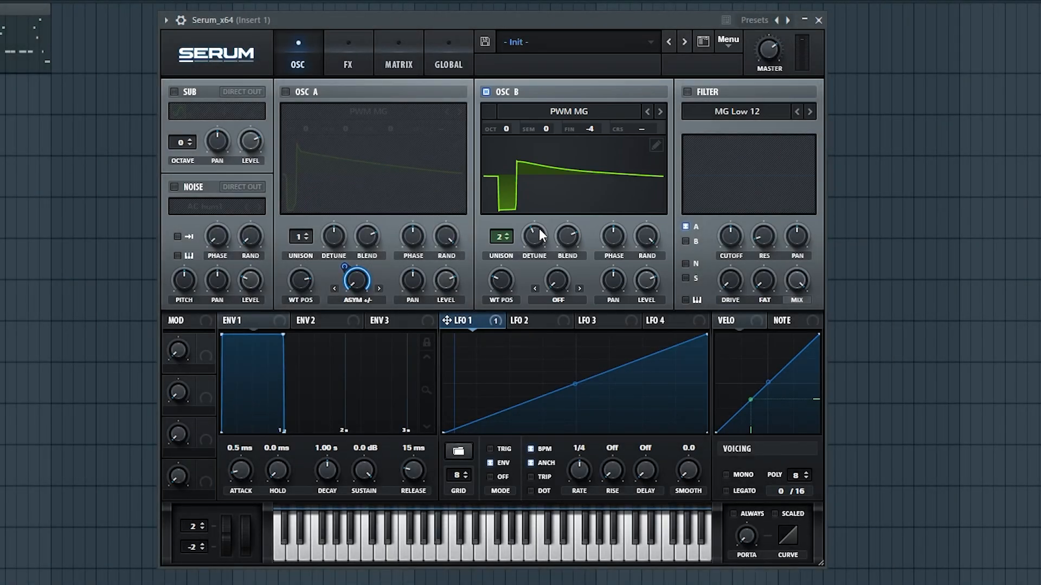
# - Set oscillator B's warp to Remap 1 and bend its remap curve with a new point
pyautogui.click(558, 300)
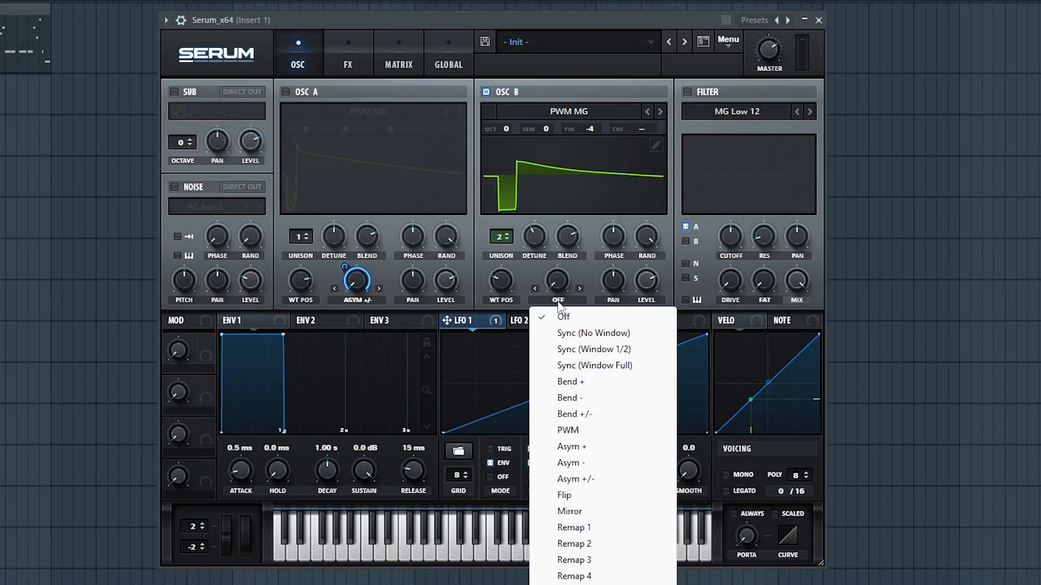
pyautogui.click(589, 528)
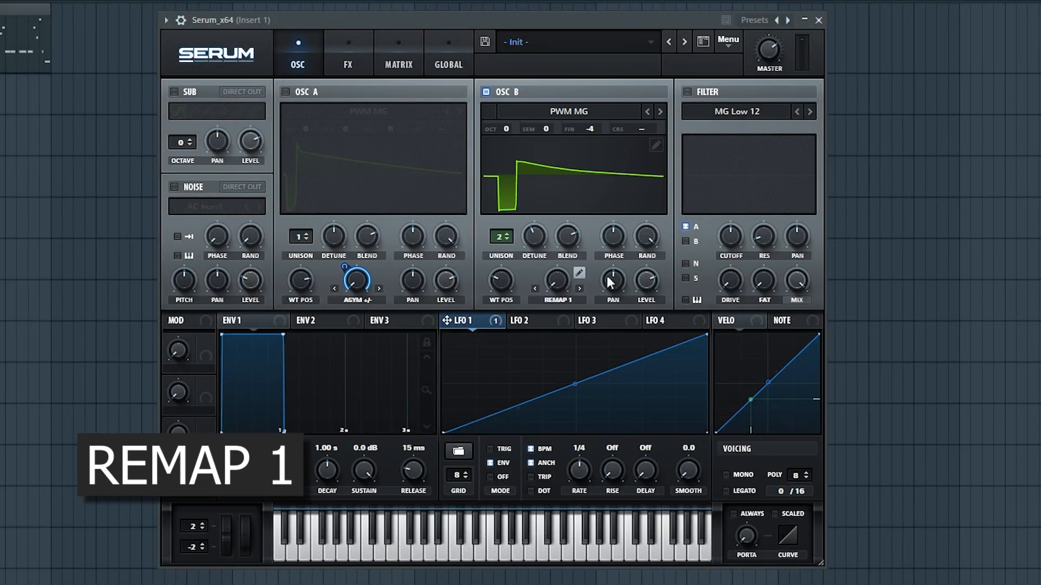
pyautogui.click(580, 273)
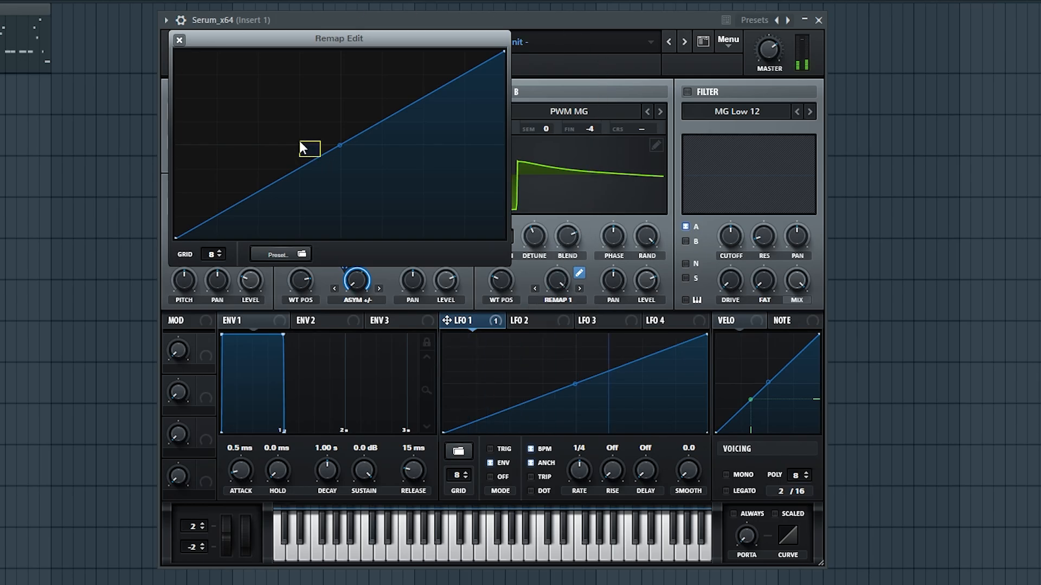
pyautogui.doubleClick(314, 161)
pyautogui.moveTo(314, 161); pyautogui.dragTo(227, 110)
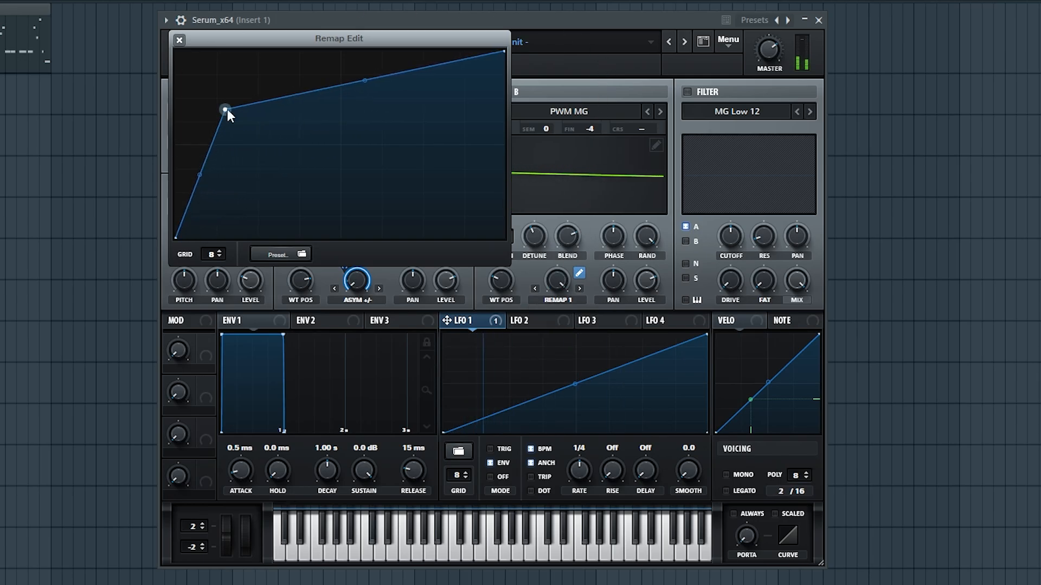
pyautogui.moveTo(361, 81); pyautogui.dragTo(369, 115)
pyautogui.moveTo(224, 109); pyautogui.dragTo(254, 125)
pyautogui.moveTo(214, 181); pyautogui.dragTo(270, 137)
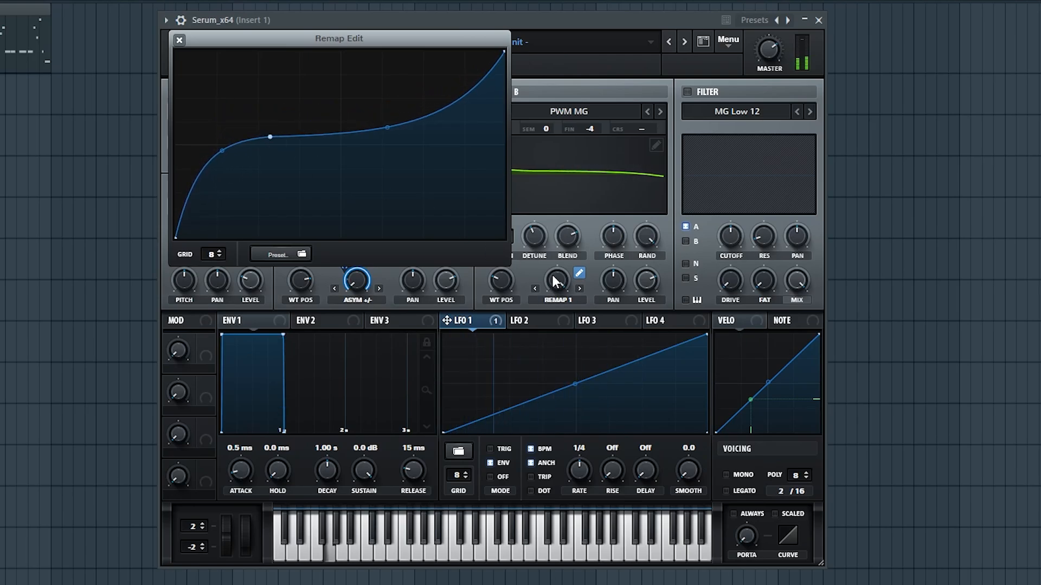
# - Close the remap editor and leave oscillator B's warp amount at about 75%
pyautogui.moveTo(552, 323); pyautogui.dragTo(532, 307)
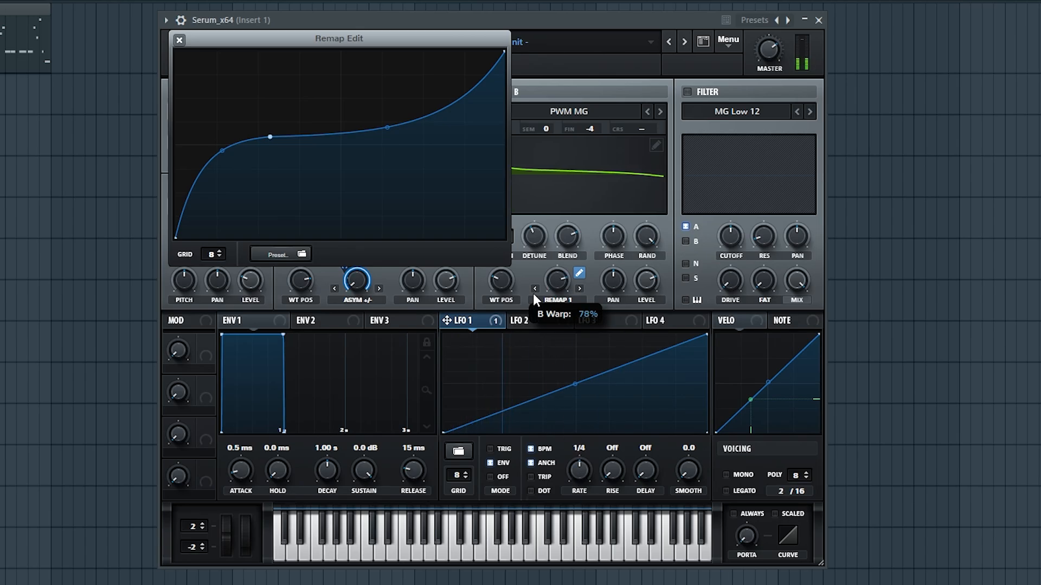
pyautogui.click(179, 40)
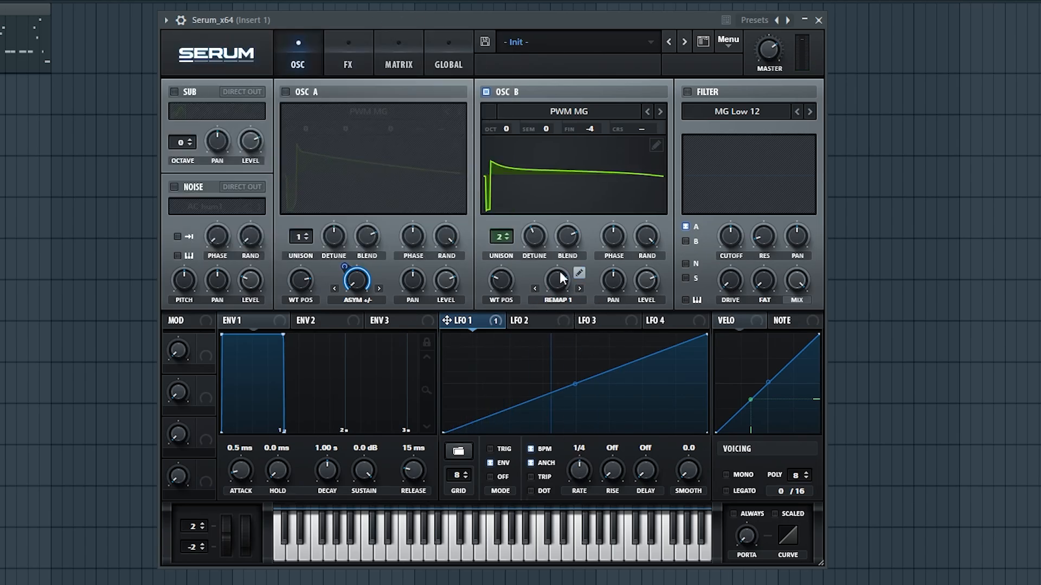
pyautogui.moveTo(555, 283); pyautogui.dragTo(567, 301)
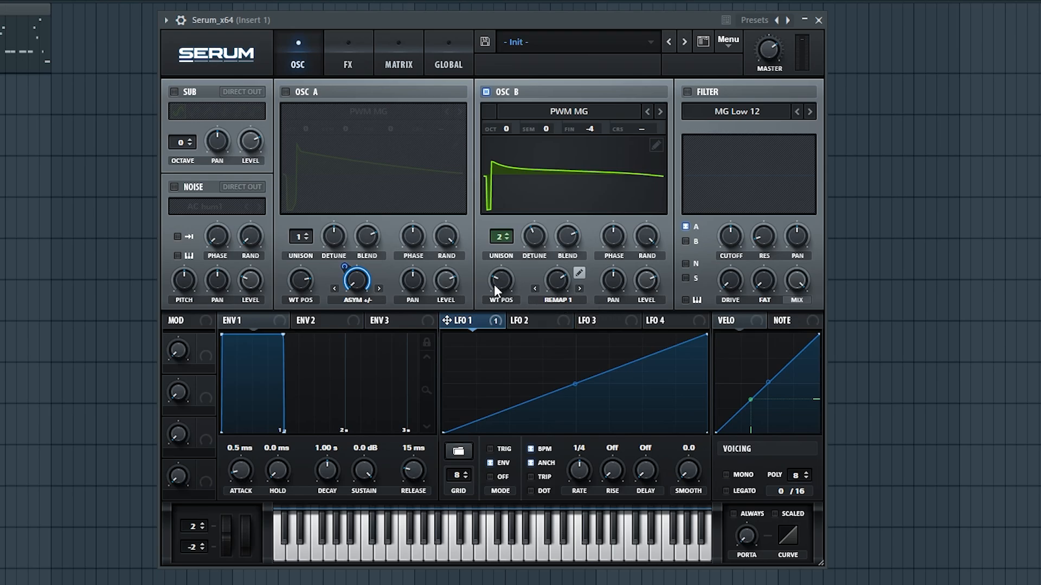
# - Turn OSC B off, turn OSC A and the filter on, and enable filter key tracking
pyautogui.click(500, 90)
pyautogui.click(286, 92)
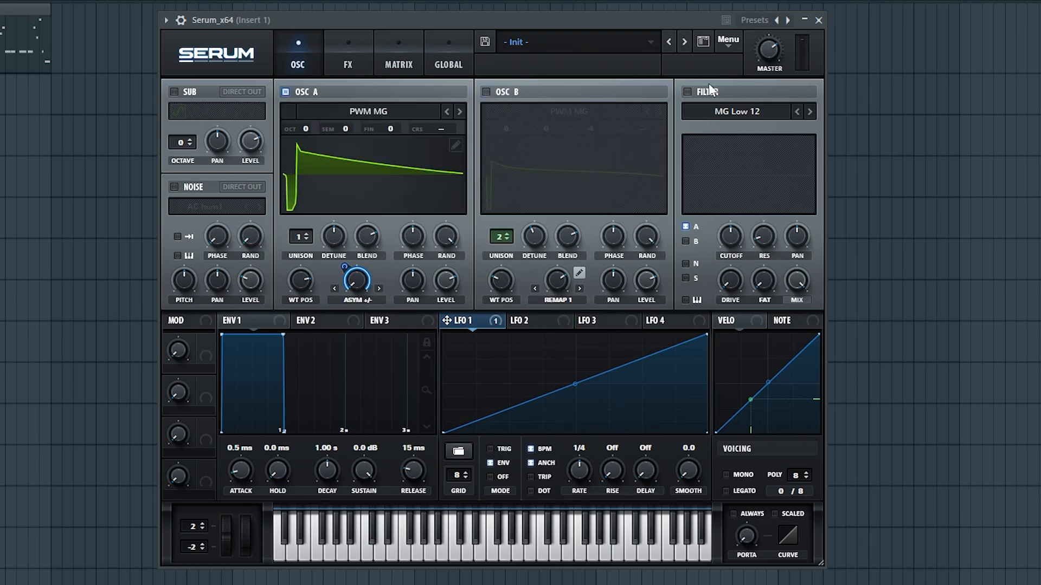
pyautogui.click(688, 92)
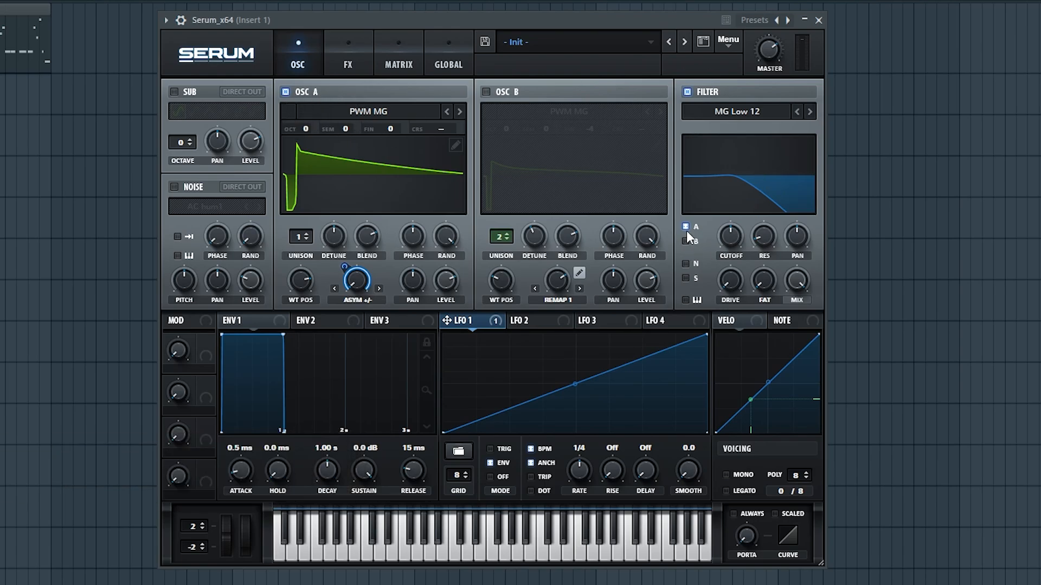
pyautogui.click(686, 300)
# - Play notes while lowering the filter cutoff to 469 Hz and adding about 7% fat
pyautogui.click(465, 555)
pyautogui.click(419, 554)
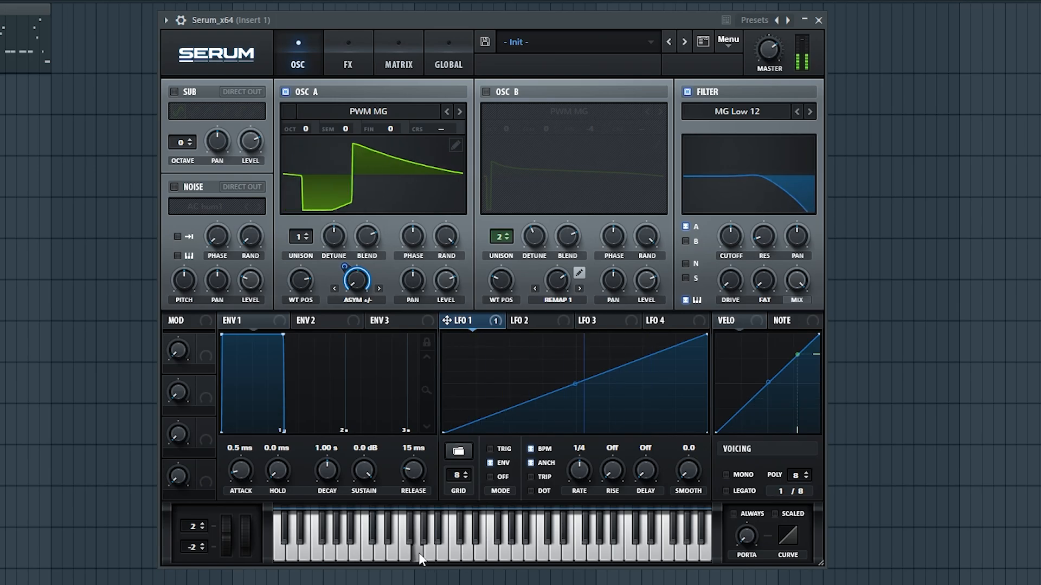
pyautogui.click(369, 554)
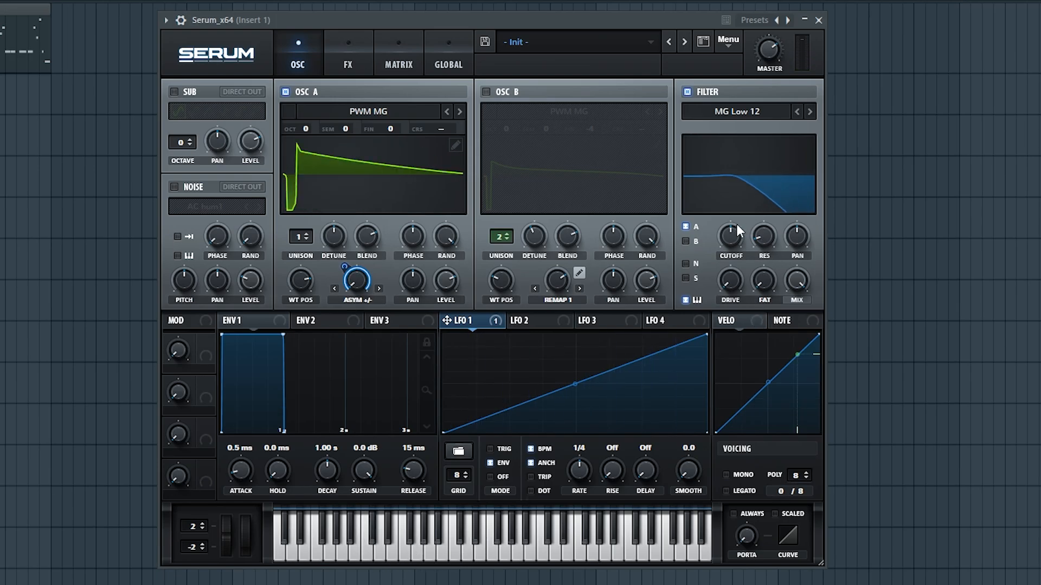
pyautogui.moveTo(736, 227); pyautogui.dragTo(730, 275)
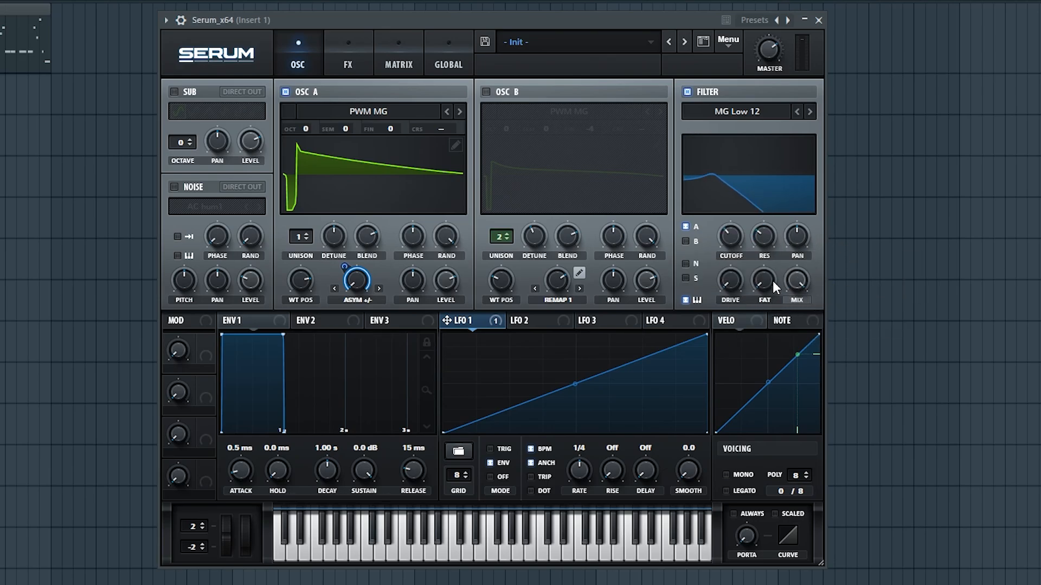
pyautogui.moveTo(767, 277); pyautogui.dragTo(766, 263)
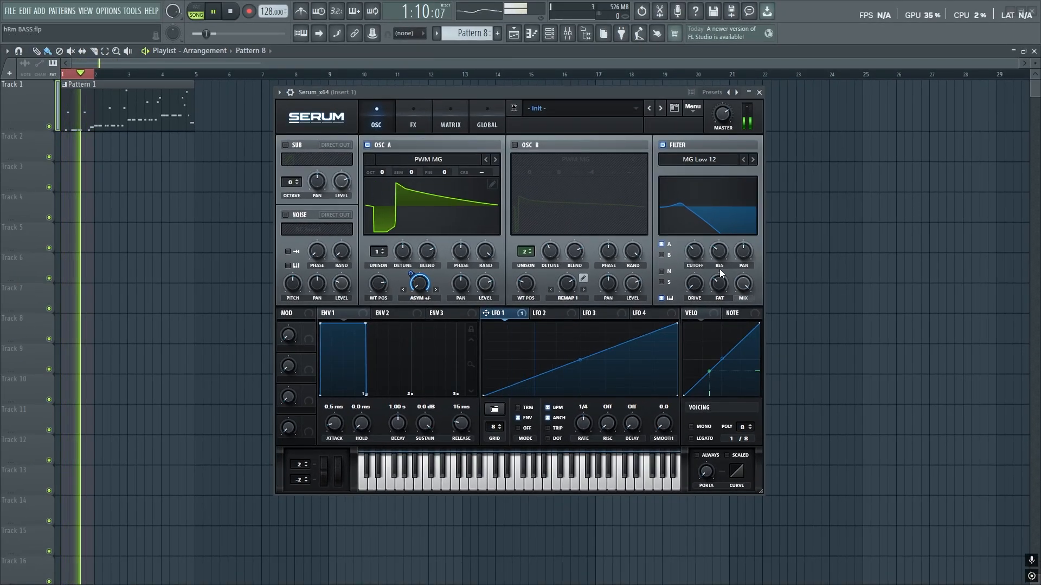
# - Solo the sub oscillator with a saw shape to test it, then re-enable OSC A and OSC B
pyautogui.press('space')
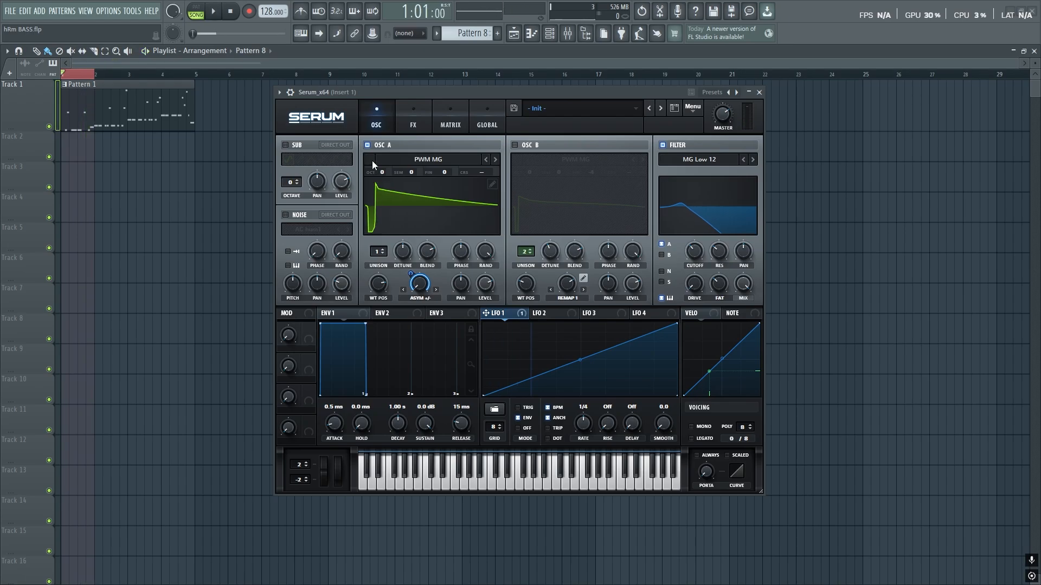
pyautogui.click(367, 145)
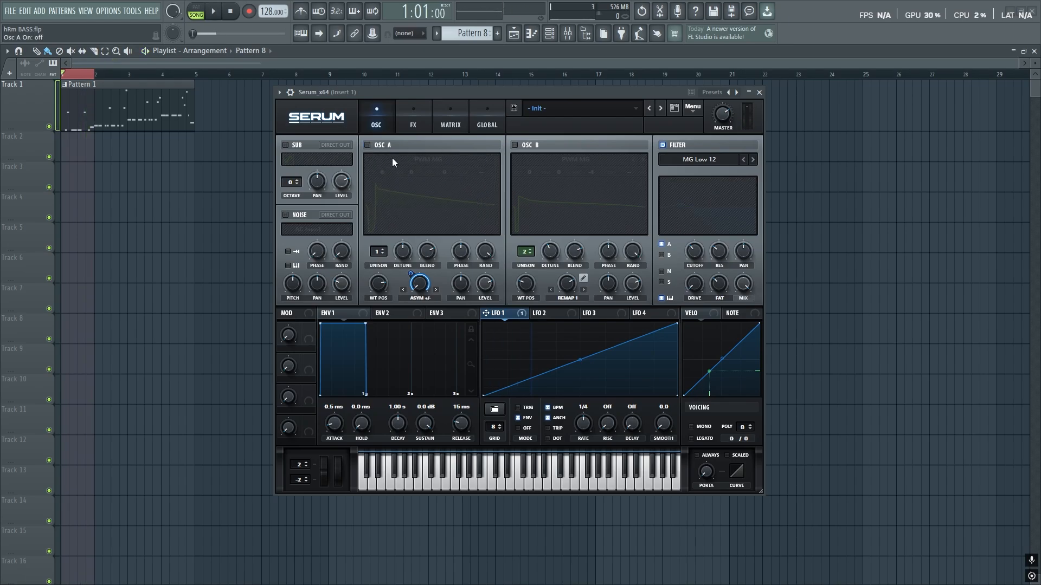
pyautogui.click(322, 160)
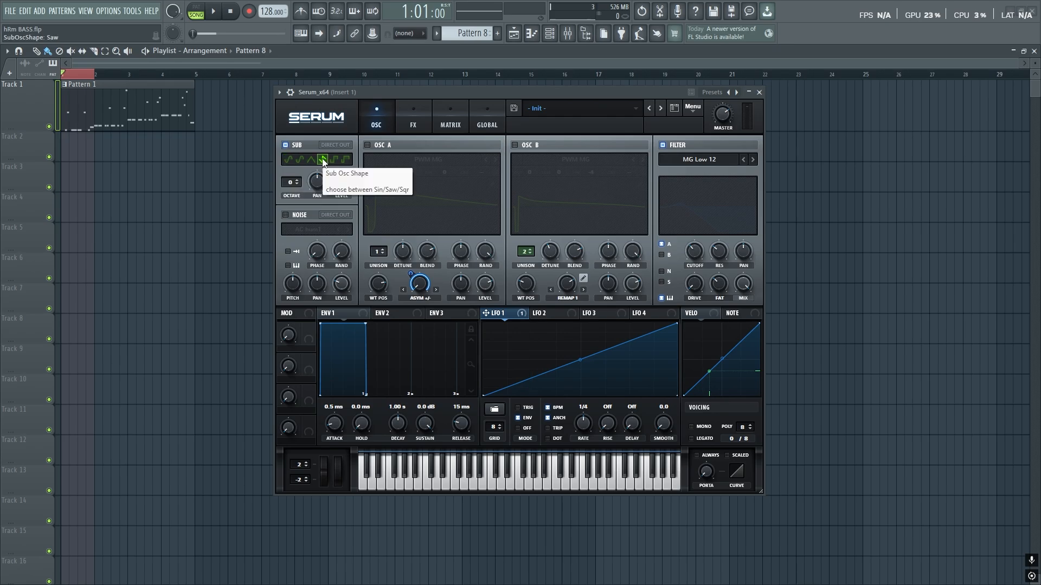
pyautogui.press('space')
pyautogui.press('space')
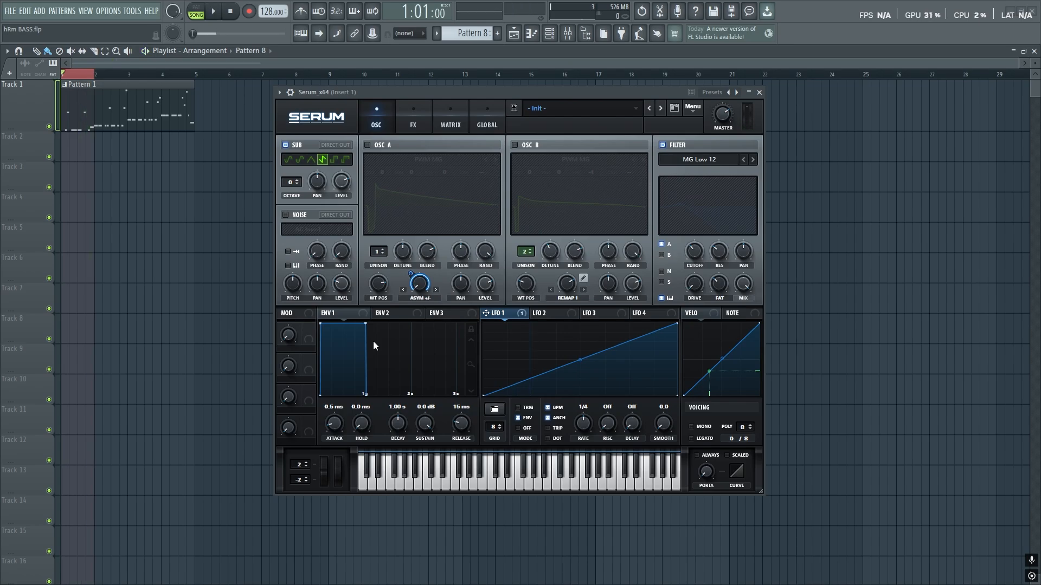
pyautogui.click(367, 146)
pyautogui.click(514, 145)
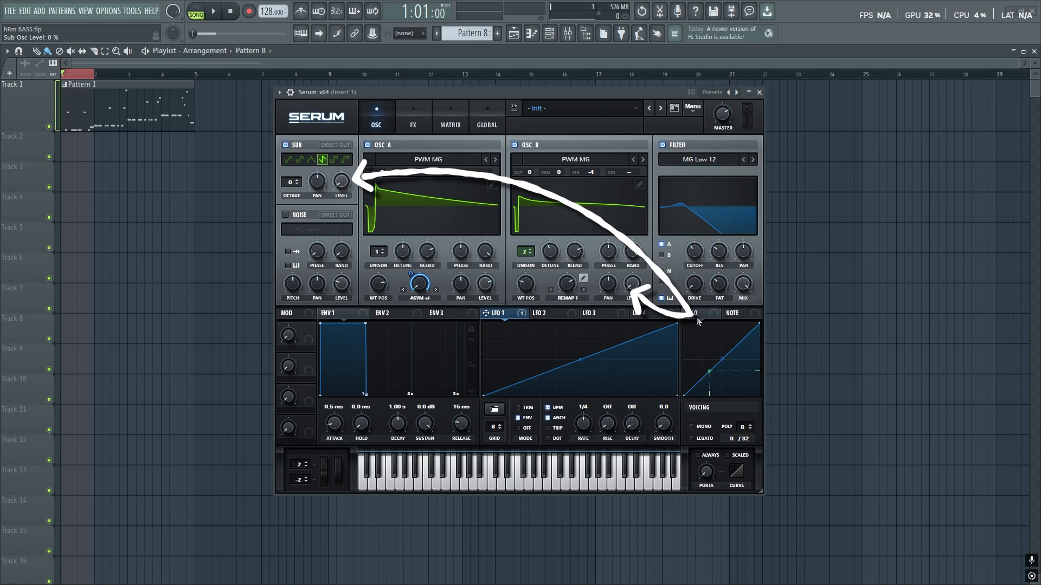
# - Assign velocity to modulate both the OSC B level and the sub oscillator level
pyautogui.moveTo(698, 322); pyautogui.dragTo(633, 285)
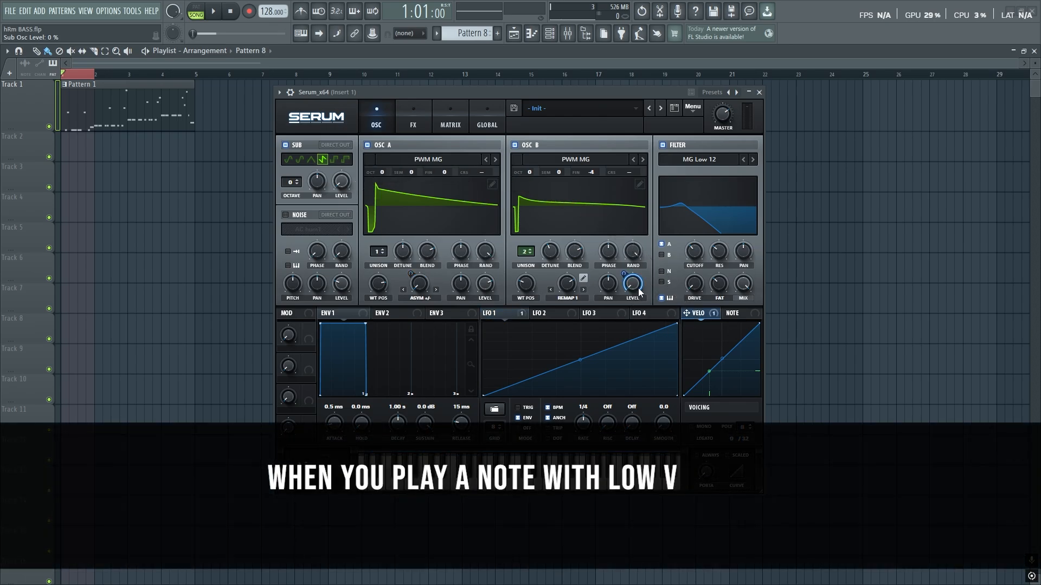
pyautogui.moveTo(698, 314); pyautogui.dragTo(338, 179)
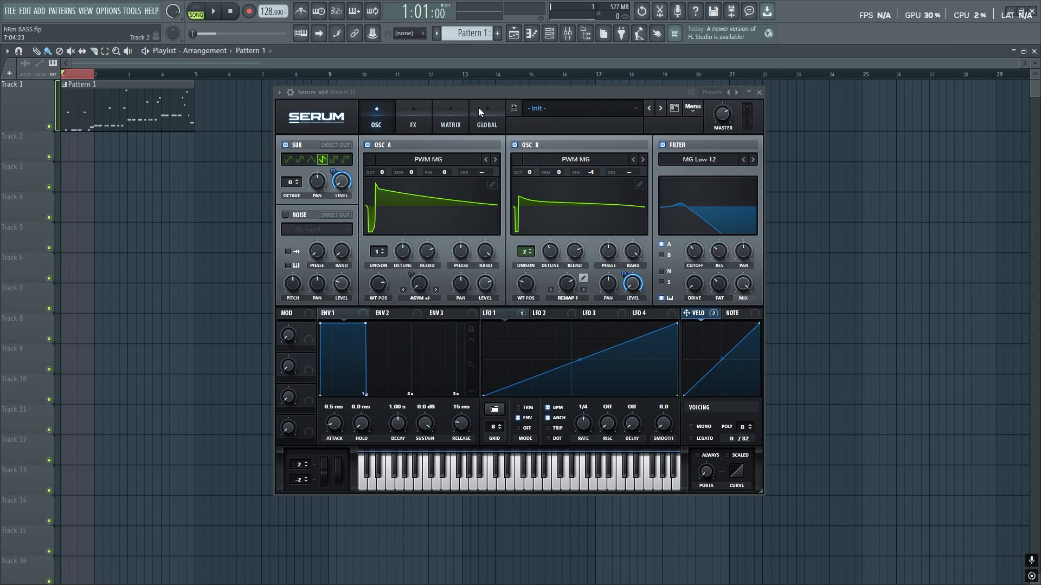
# - Open Pattern 1 in the piano roll and draw a low rising velocity curve over the first notes
pyautogui.doubleClick(106, 112)
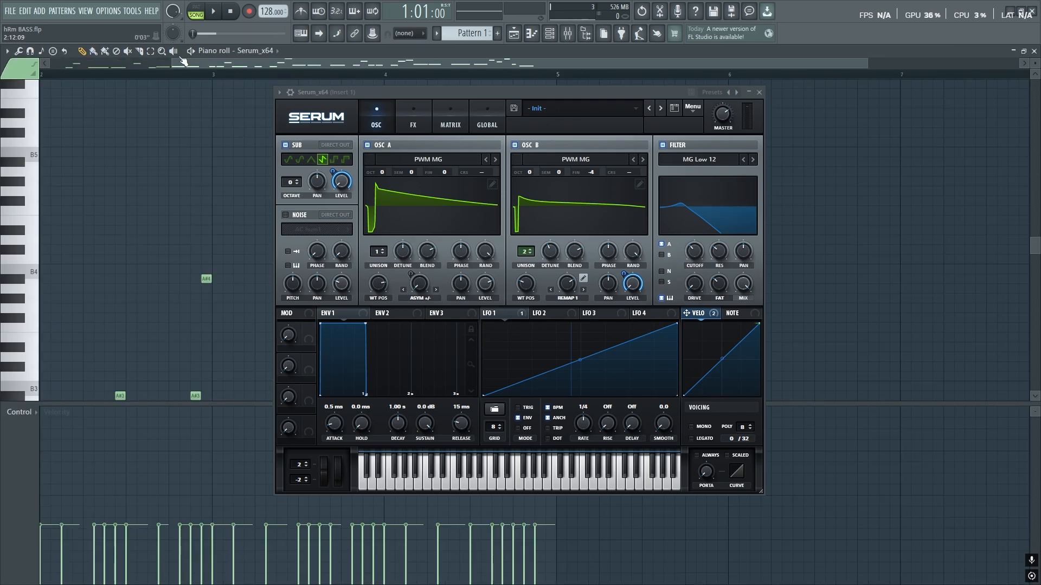
pyautogui.moveTo(150, 68); pyautogui.dragTo(16, 76)
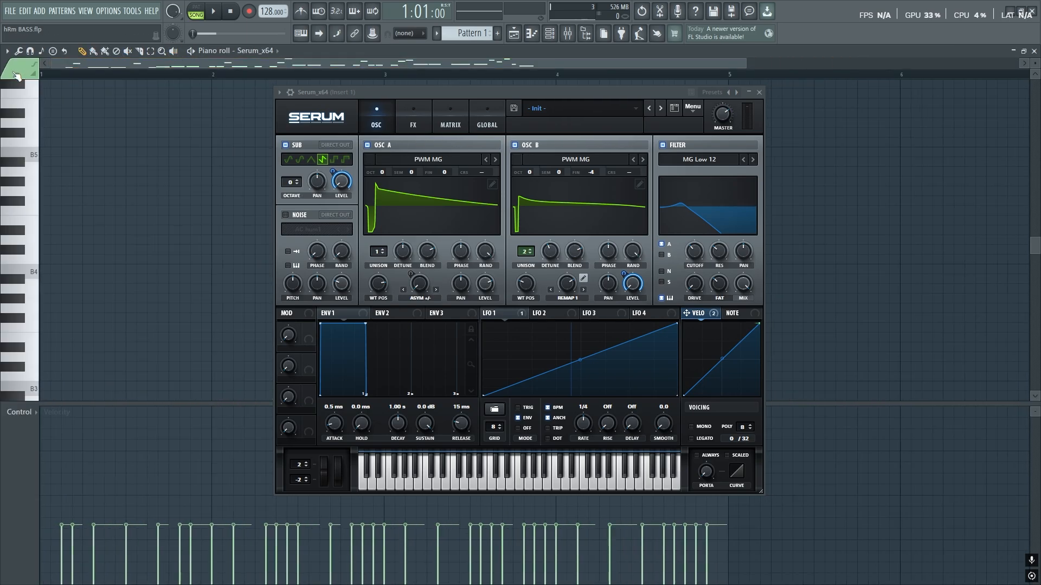
pyautogui.press('space')
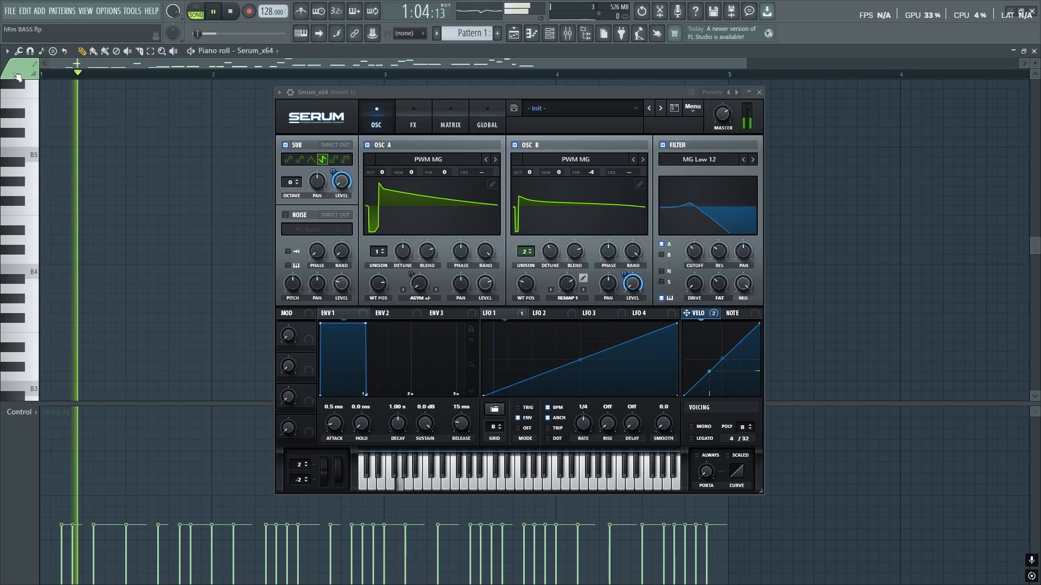
pyautogui.press('space')
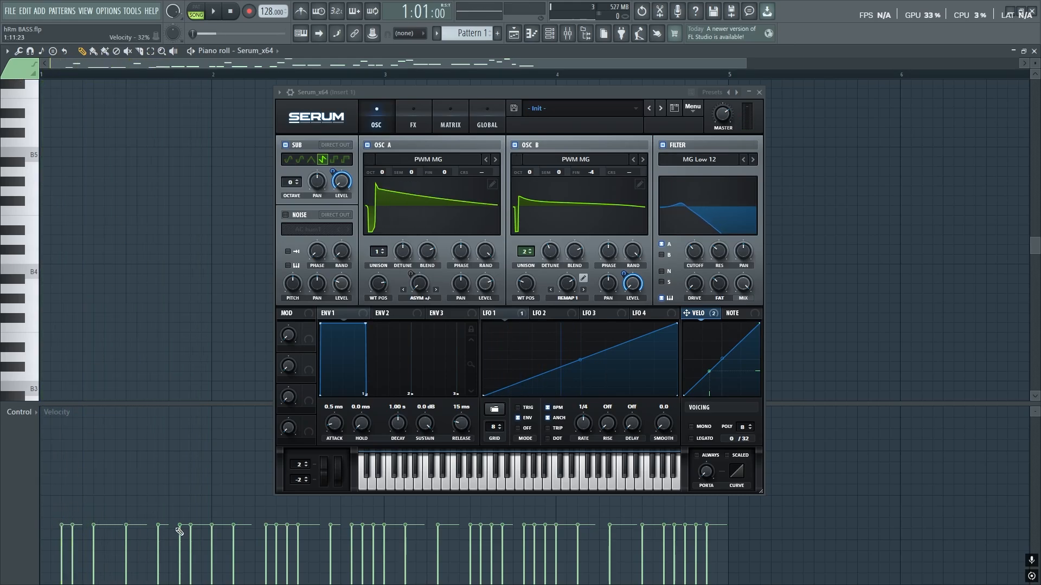
pyautogui.moveTo(56, 573); pyautogui.dragTo(255, 572)
pyautogui.press('space')
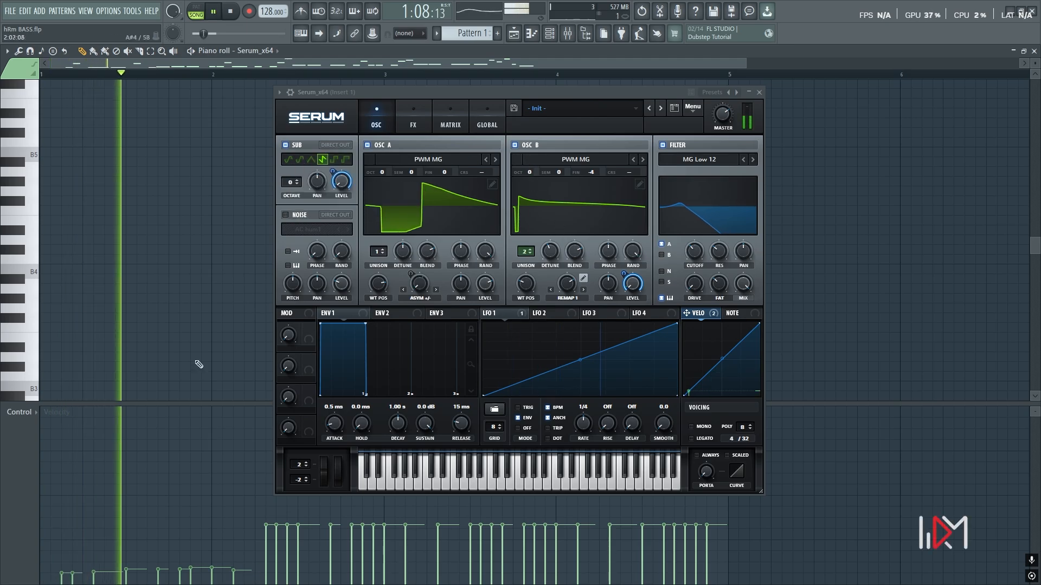
# - Redraw the first notes' velocities up to full, stop playback, and close the piano roll
pyautogui.moveTo(57, 580); pyautogui.dragTo(236, 582)
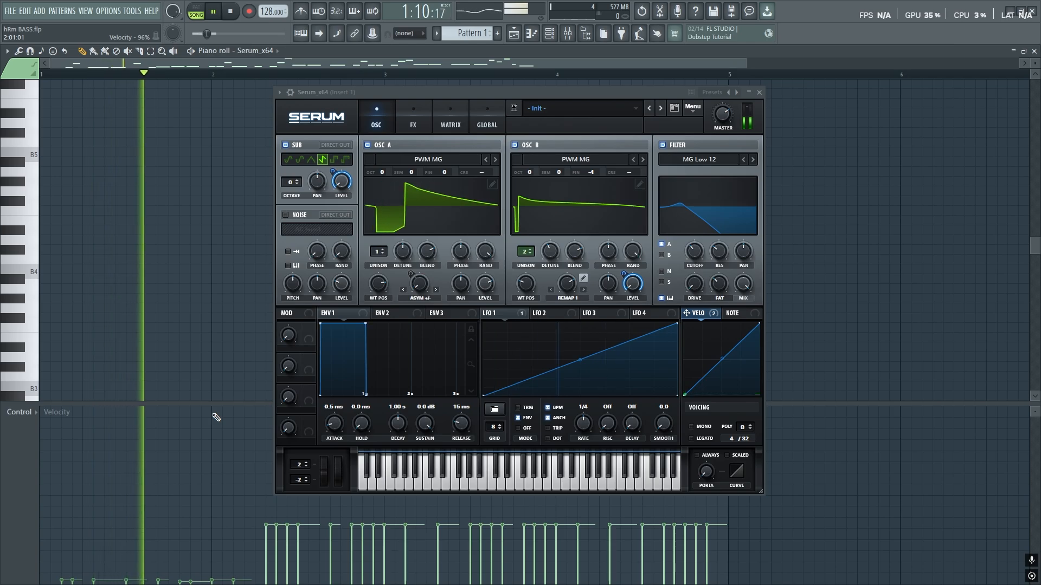
pyautogui.moveTo(215, 414); pyautogui.dragTo(37, 414)
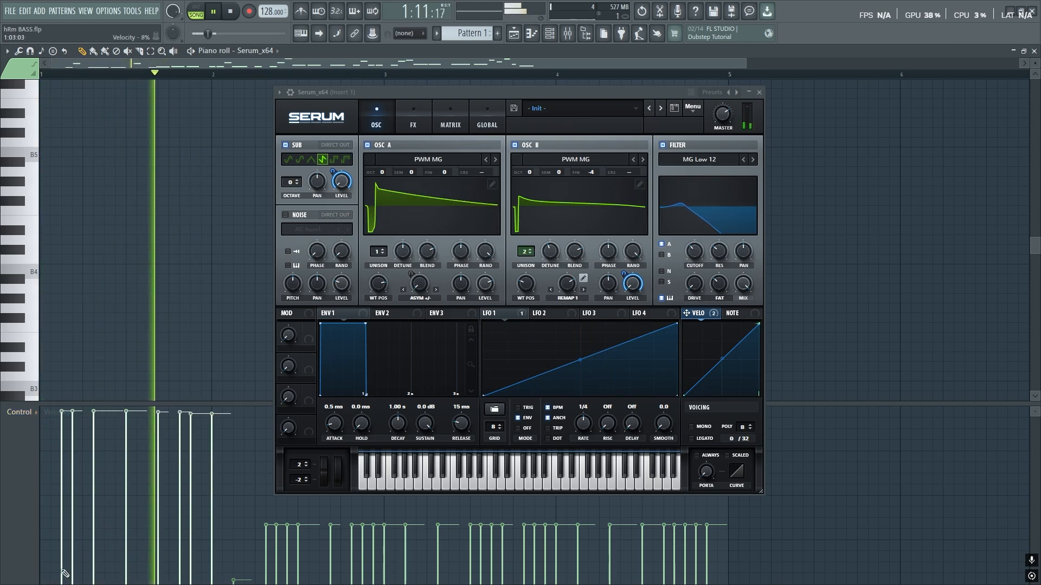
pyautogui.moveTo(57, 579); pyautogui.dragTo(234, 579)
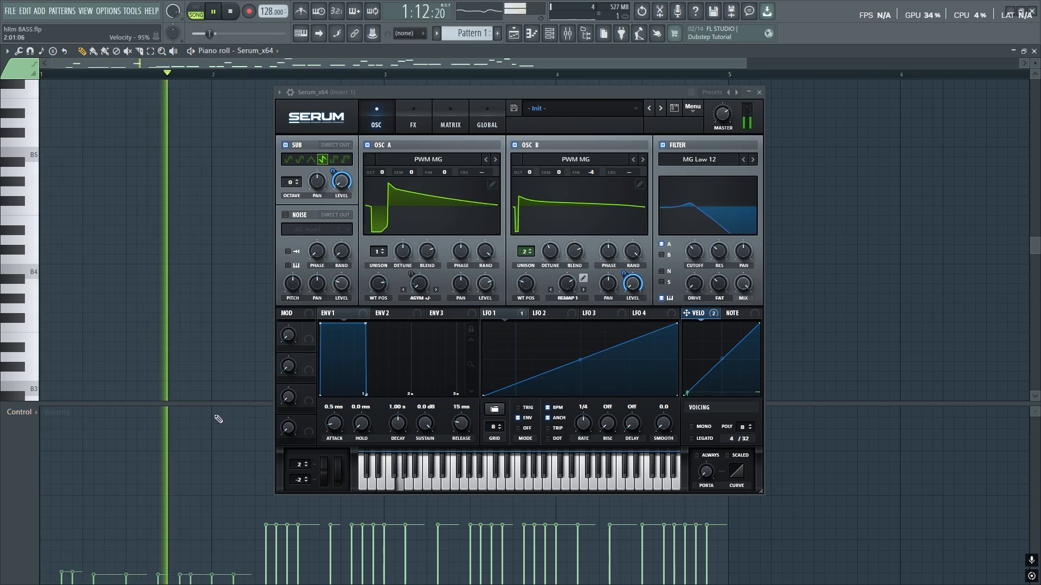
pyautogui.moveTo(216, 416); pyautogui.dragTo(1, 412)
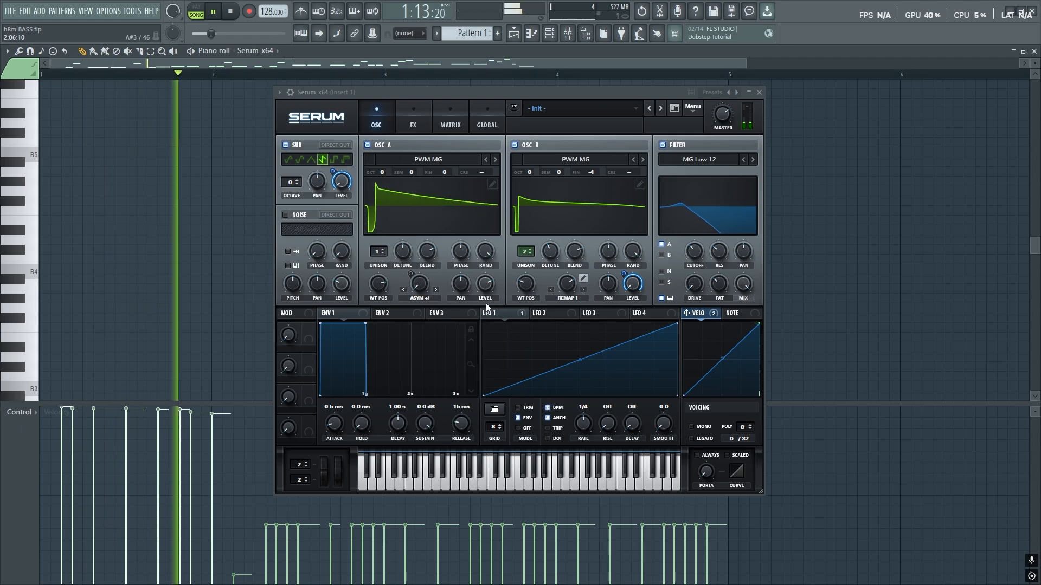
pyautogui.press('space')
pyautogui.click(1033, 51)
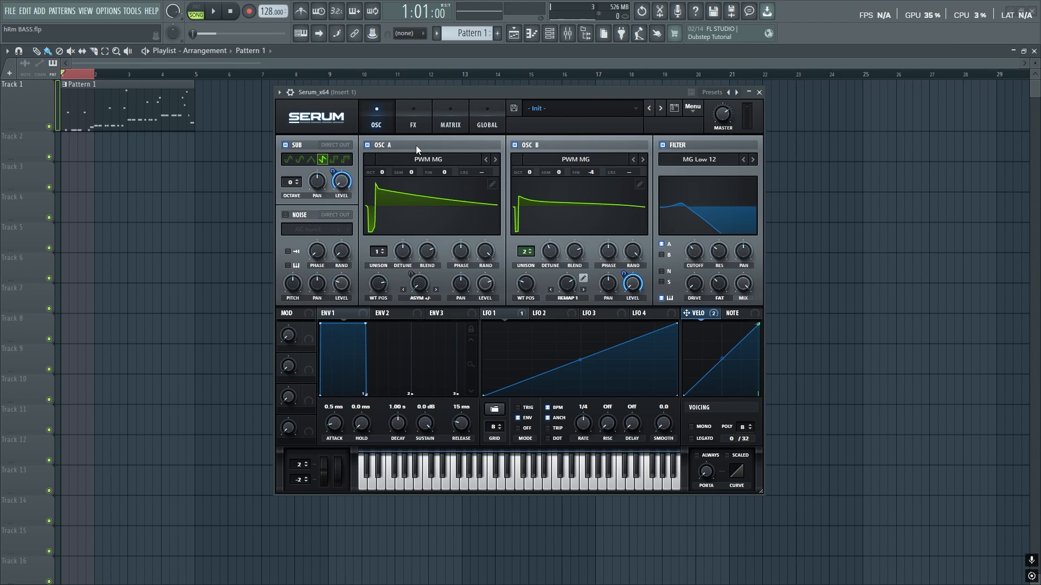
# - Enable the Filter effect in Serum's FX rack and move it second in the chain
pyautogui.click(408, 119)
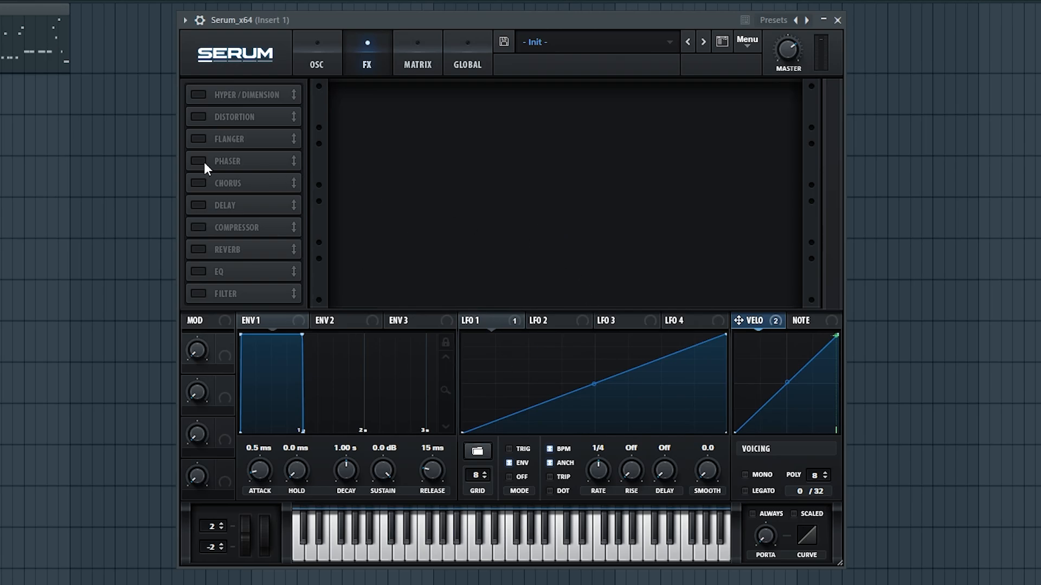
pyautogui.click(197, 295)
pyautogui.moveTo(248, 298); pyautogui.dragTo(245, 114)
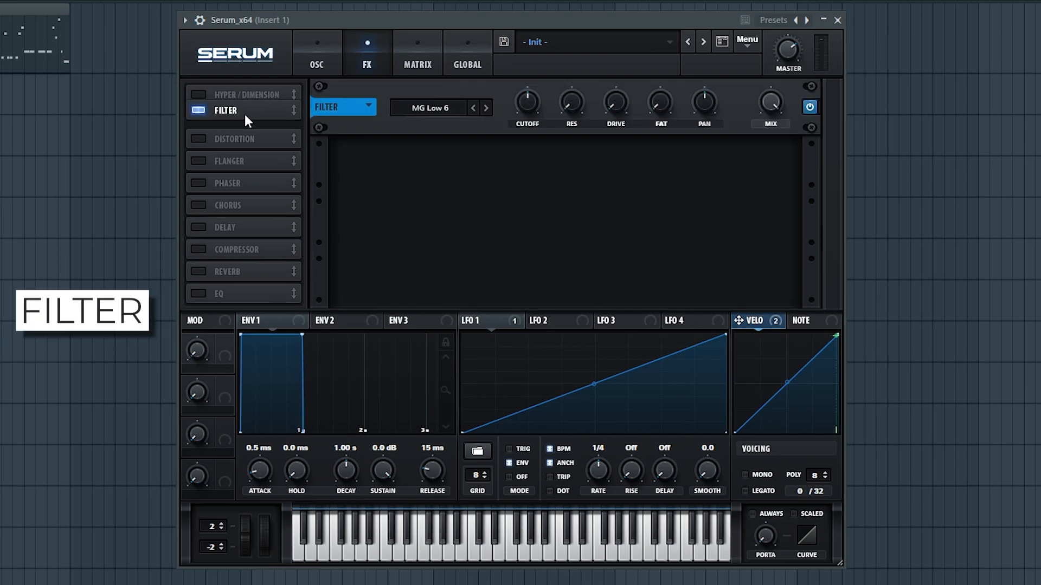
# - Change the FX filter type to Normal Low 24 and nudge its cutoff slightly
pyautogui.click(441, 109)
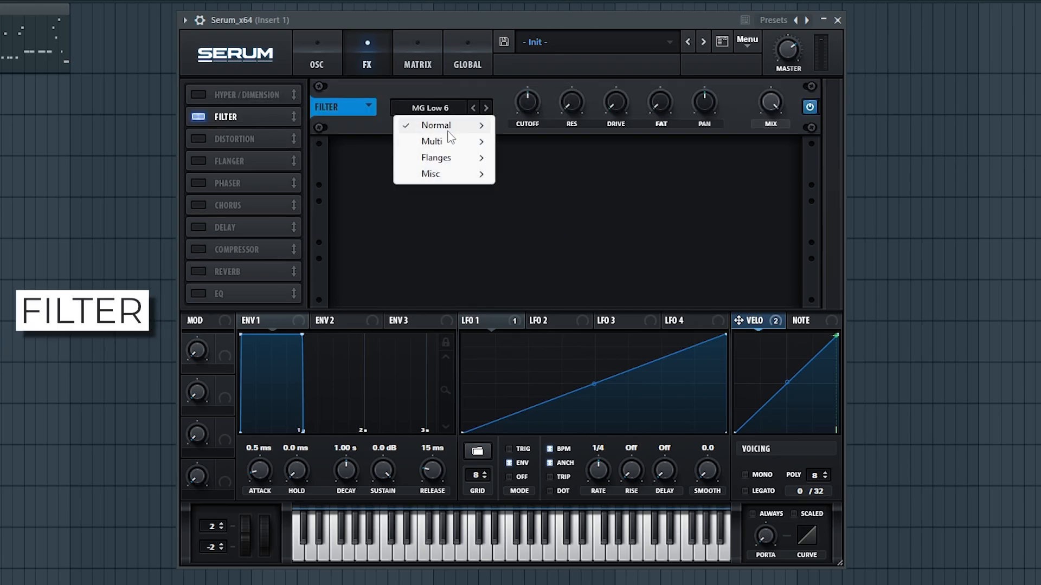
pyautogui.moveTo(439, 126)
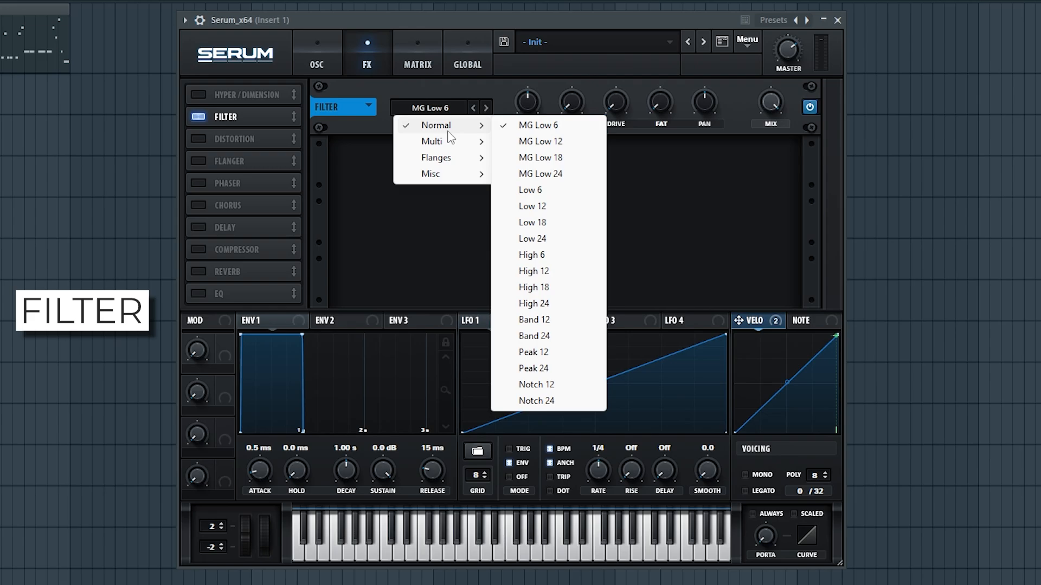
pyautogui.click(550, 242)
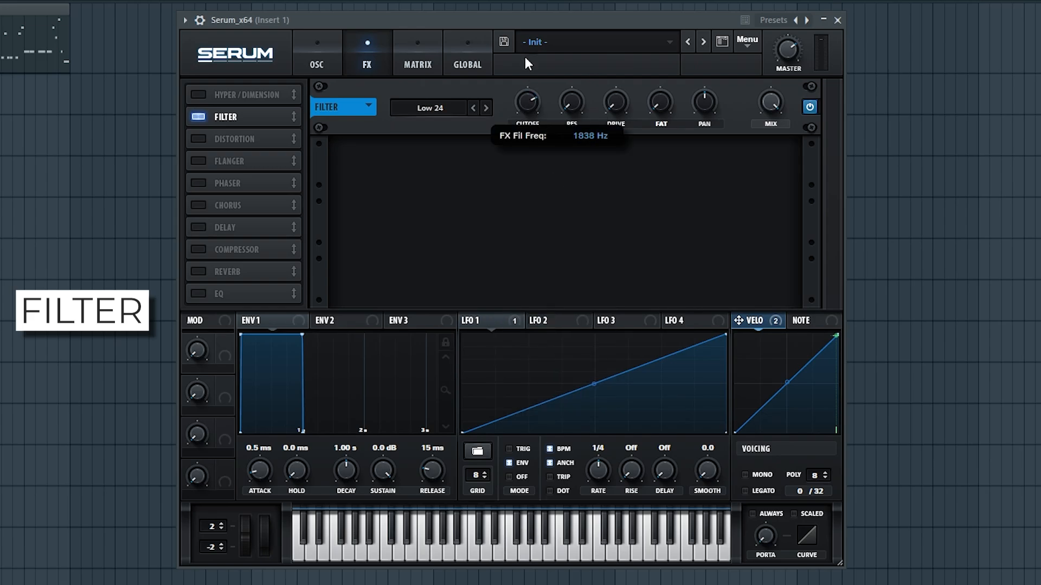
pyautogui.moveTo(524, 57); pyautogui.dragTo(525, 55)
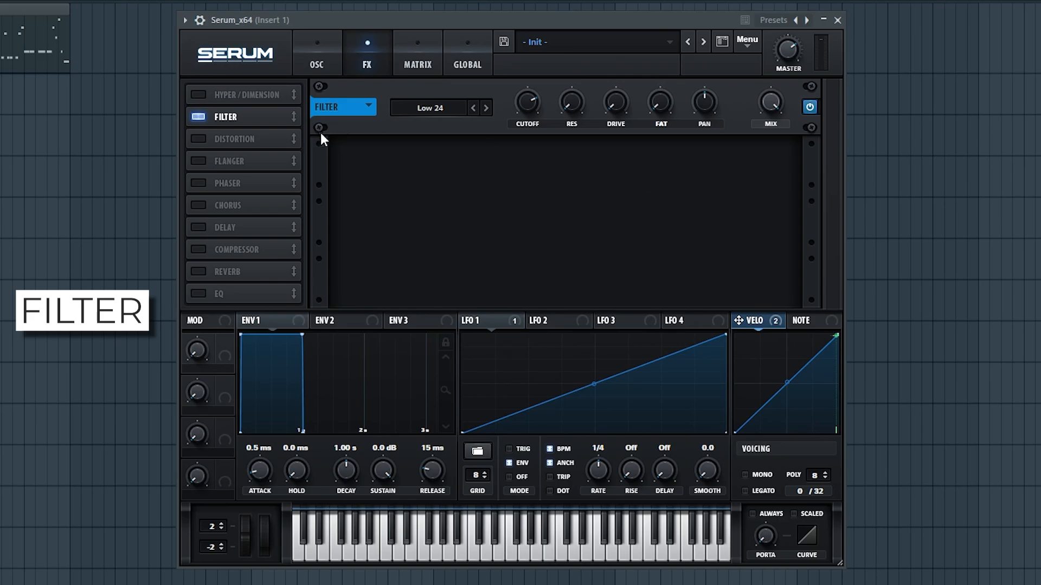
# - Enable Asym distortion with its filter at 9040 Hz, drive raised and wet mix lowered
pyautogui.click(198, 139)
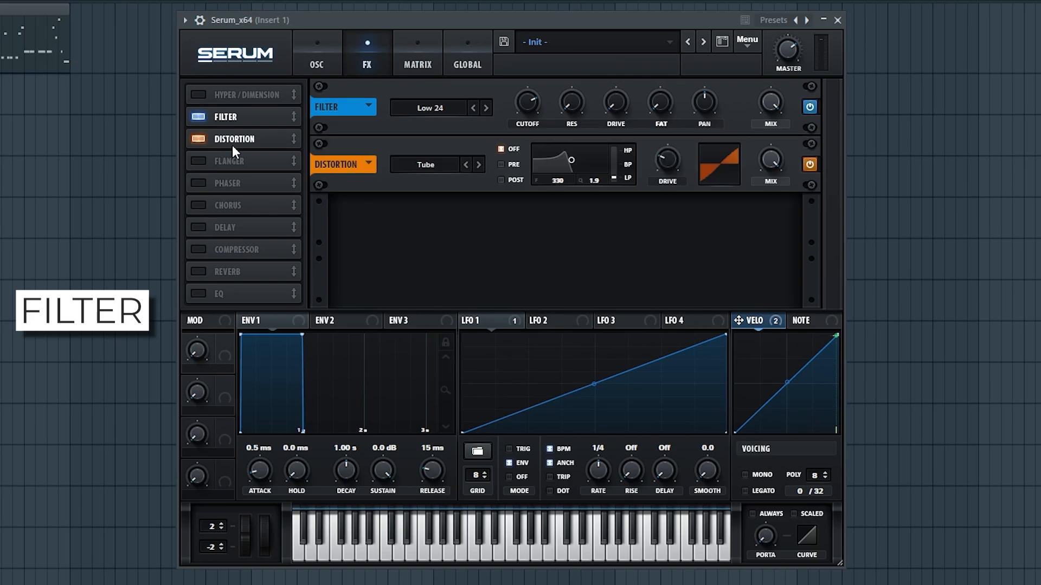
pyautogui.click(427, 165)
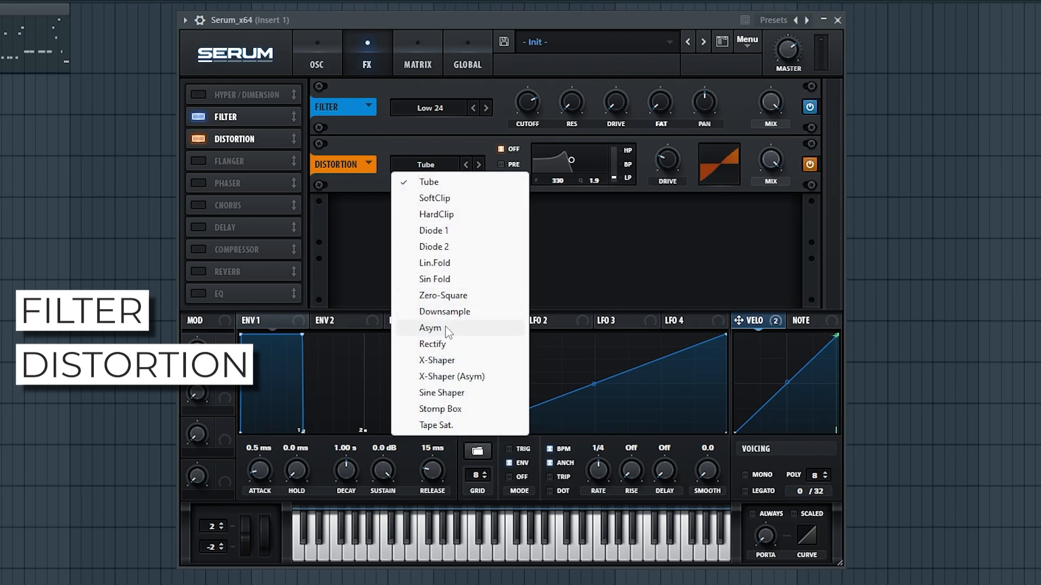
pyautogui.click(465, 327)
pyautogui.moveTo(573, 159); pyautogui.dragTo(604, 161)
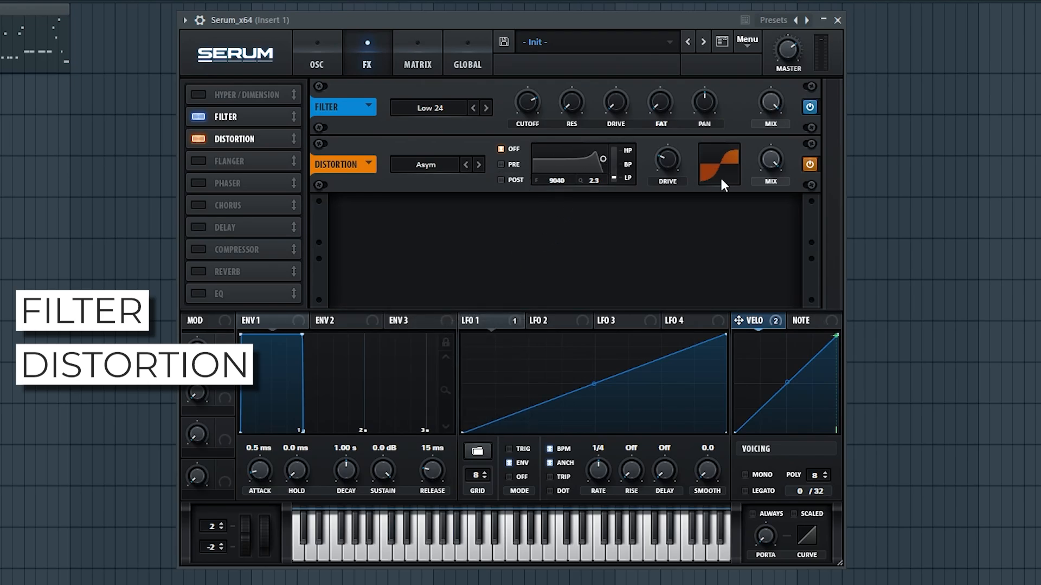
pyautogui.moveTo(672, 167); pyautogui.dragTo(683, 117)
pyautogui.moveTo(760, 166); pyautogui.dragTo(797, 253)
# - Play the patch and briefly bypass the distortion to compare, leaving it on
pyautogui.press('space')
pyautogui.click(810, 163)
pyautogui.click(809, 164)
# - Turn on a Hall reverb with size 10%, low cut raised to 25% and high cut lowered
pyautogui.click(199, 271)
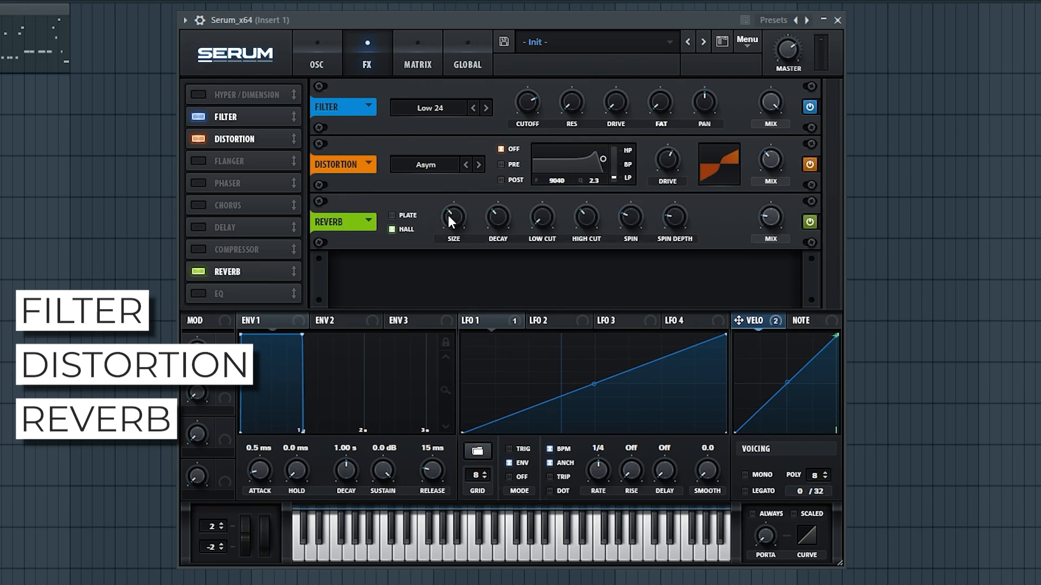
pyautogui.moveTo(449, 217); pyautogui.dragTo(447, 257)
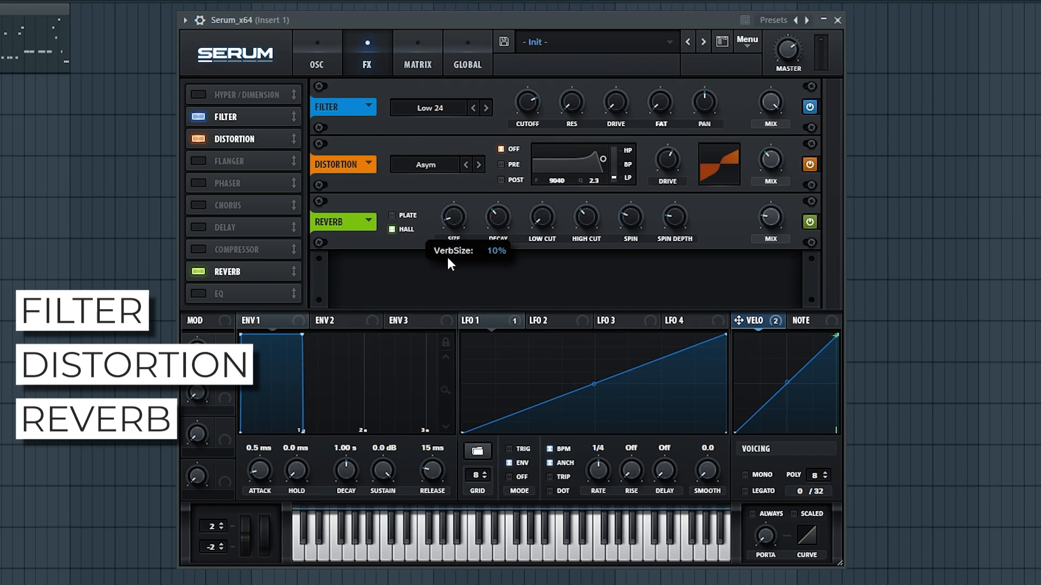
pyautogui.moveTo(502, 217)
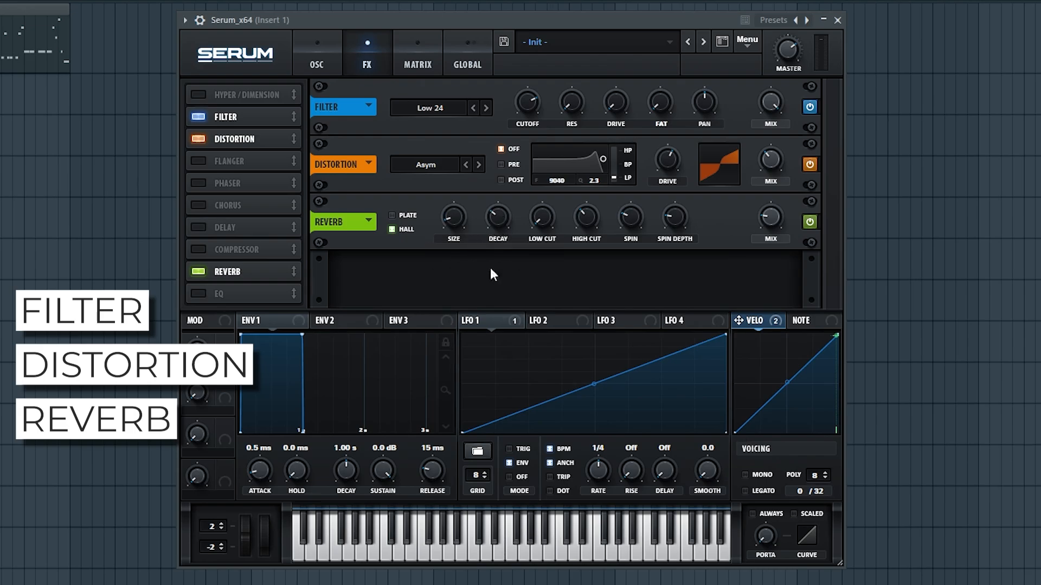
pyautogui.moveTo(538, 224); pyautogui.dragTo(549, 162)
pyautogui.moveTo(584, 223); pyautogui.dragTo(641, 307)
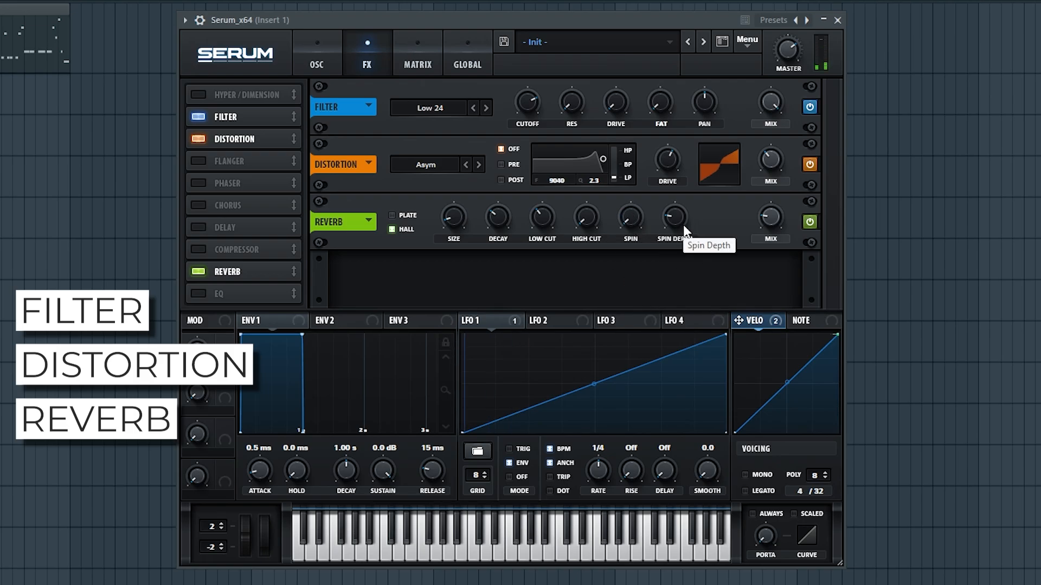
pyautogui.click(769, 222)
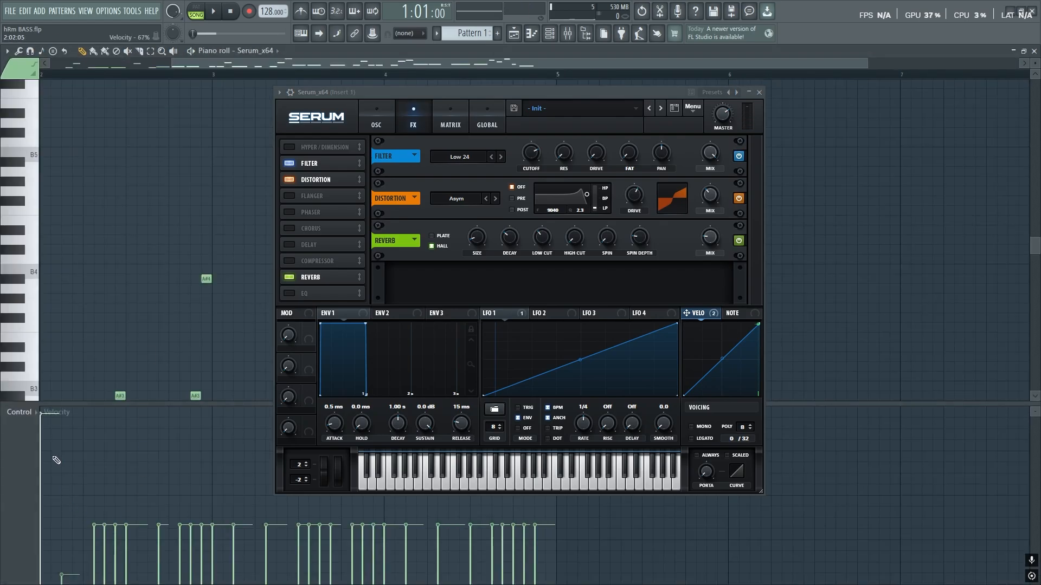
# - Close the piano roll so the Playlist shows again
pyautogui.moveTo(202, 64); pyautogui.dragTo(82, 68)
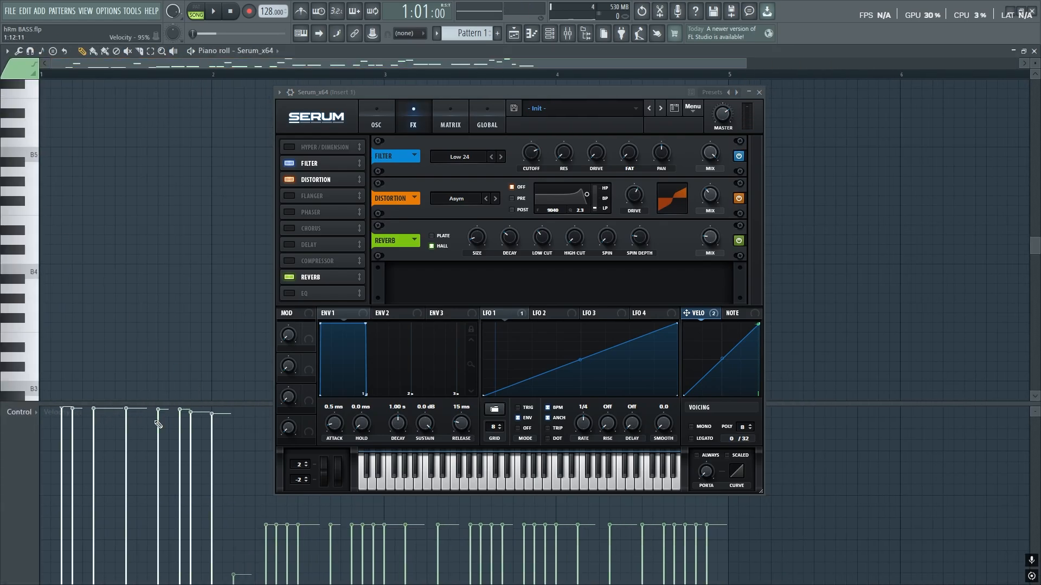
pyautogui.moveTo(73, 410); pyautogui.dragTo(150, 386)
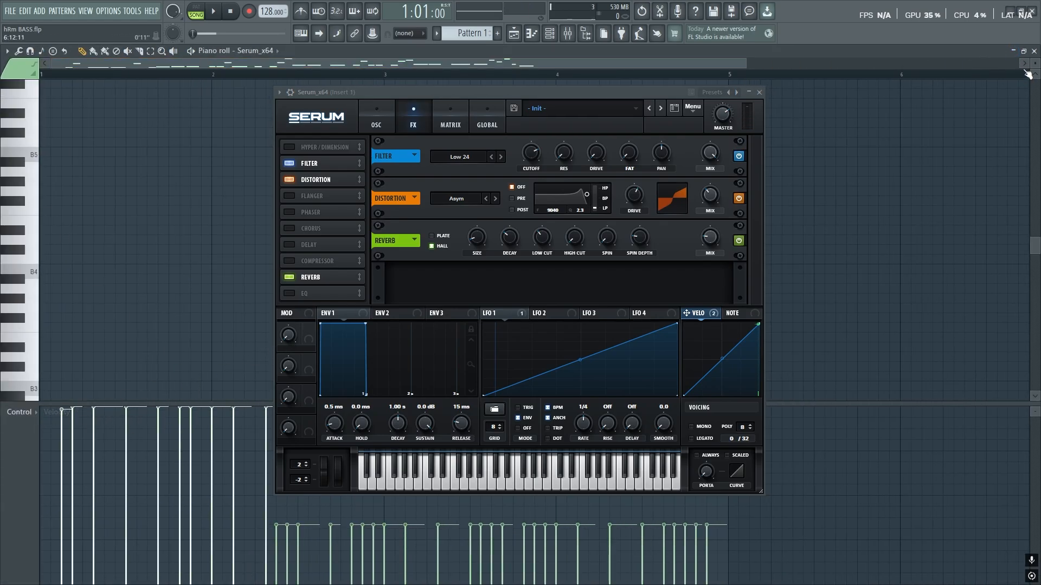
pyautogui.click(1034, 51)
# - While the song plays, raise the reverb wet mix to 23% and low cut to 58%
pyautogui.press('space')
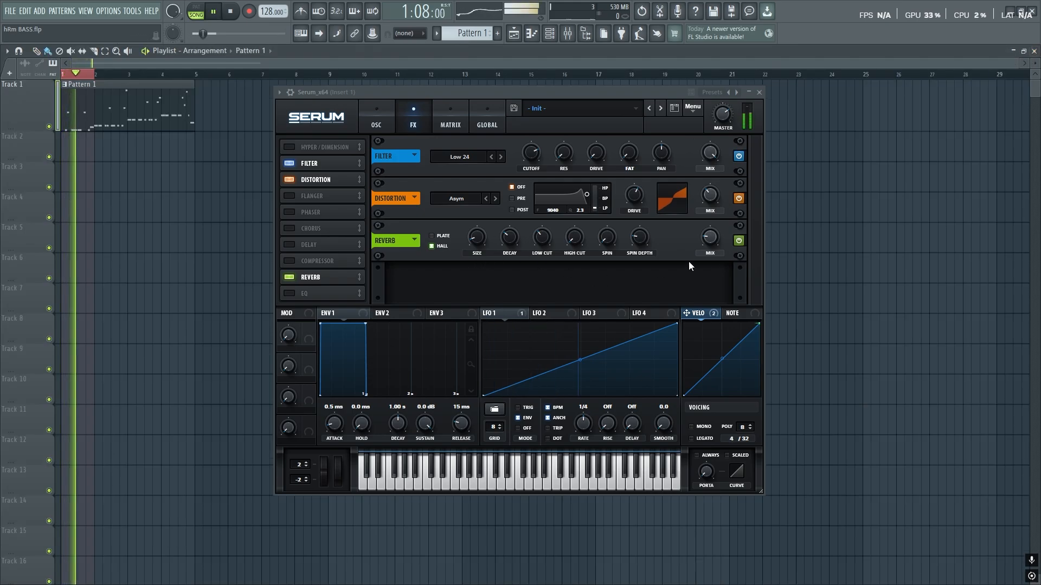
pyautogui.moveTo(714, 210); pyautogui.dragTo(715, 135)
pyautogui.moveTo(542, 239); pyautogui.dragTo(545, 215)
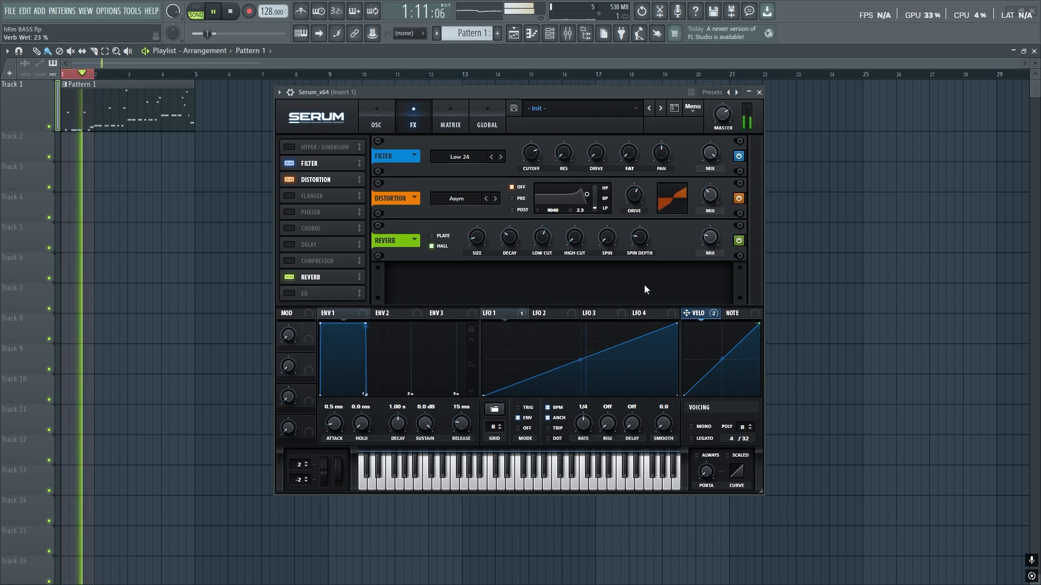
pyautogui.press('space')
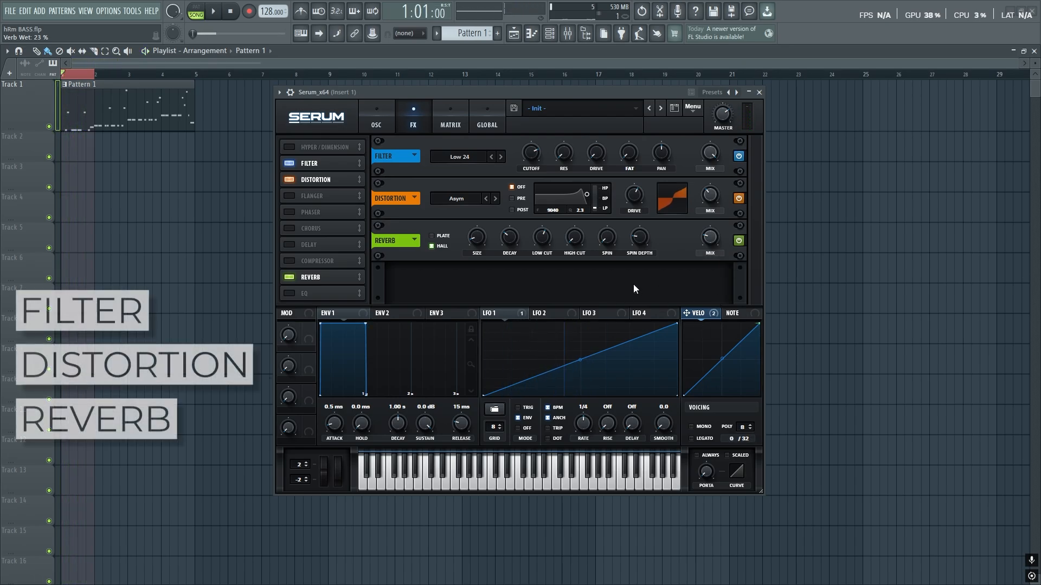
# - Enable the EQ with low band gain 9.9 dB and high band at 1705 Hz, 4.8 dB
pyautogui.click(289, 294)
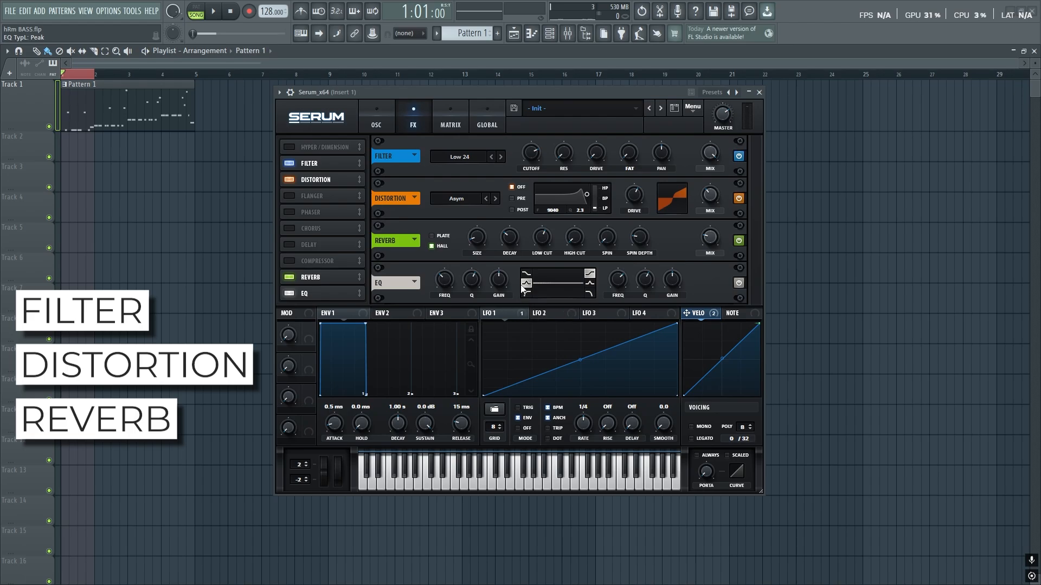
pyautogui.moveTo(442, 276)
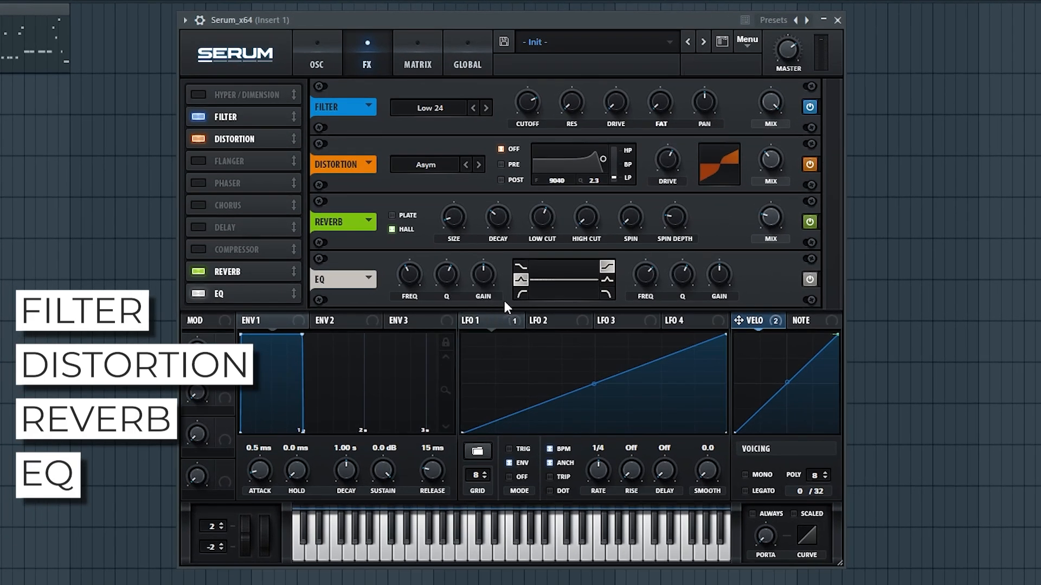
pyautogui.moveTo(499, 277); pyautogui.dragTo(460, 307)
pyautogui.moveTo(719, 275); pyautogui.dragTo(719, 251)
pyautogui.moveTo(645, 269); pyautogui.dragTo(642, 276)
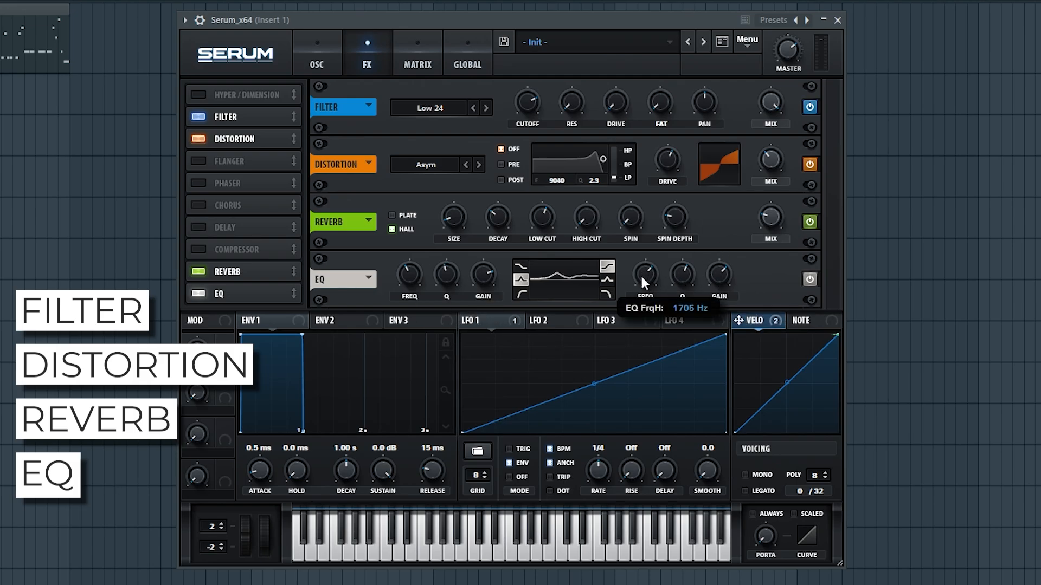
# - Bypass the EQ briefly to compare the sound, then re-enable it
pyautogui.click(810, 278)
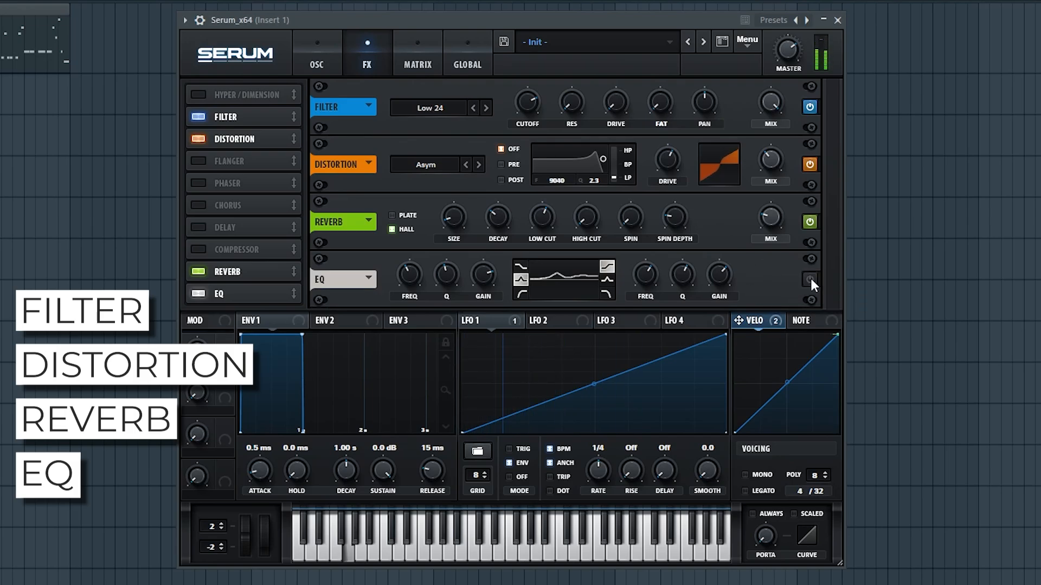
pyautogui.click(810, 278)
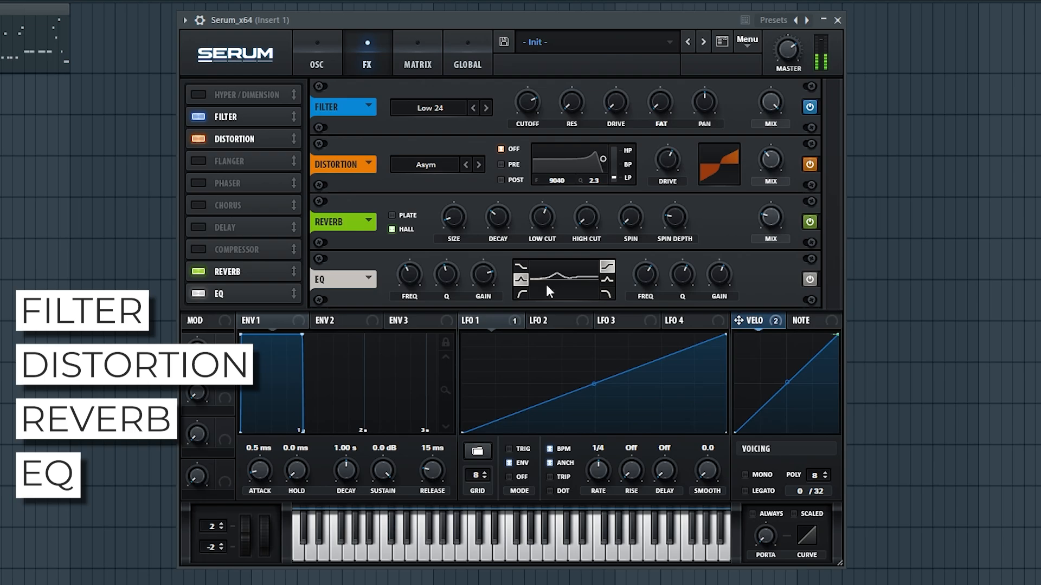
pyautogui.moveTo(482, 282)
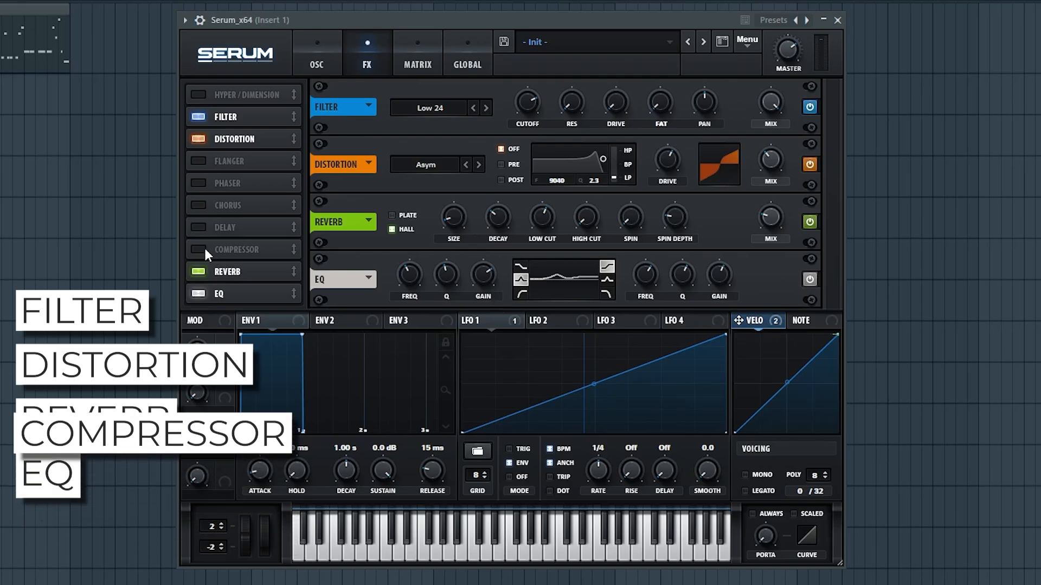
# - Move the compressor to the start of the FX chain and A/B it, leaving it enabled
pyautogui.moveTo(204, 249); pyautogui.dragTo(253, 103)
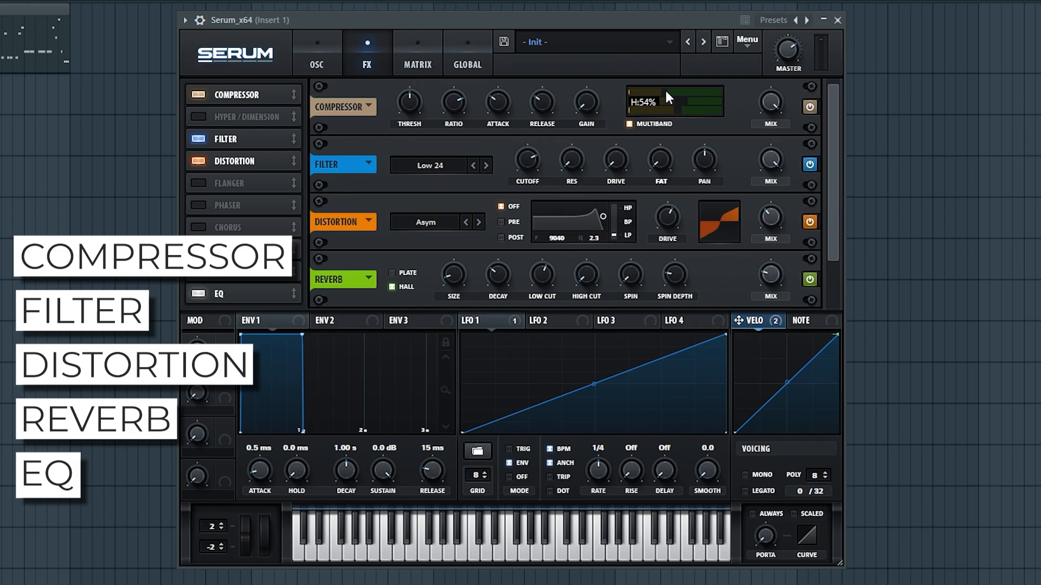
pyautogui.click(812, 107)
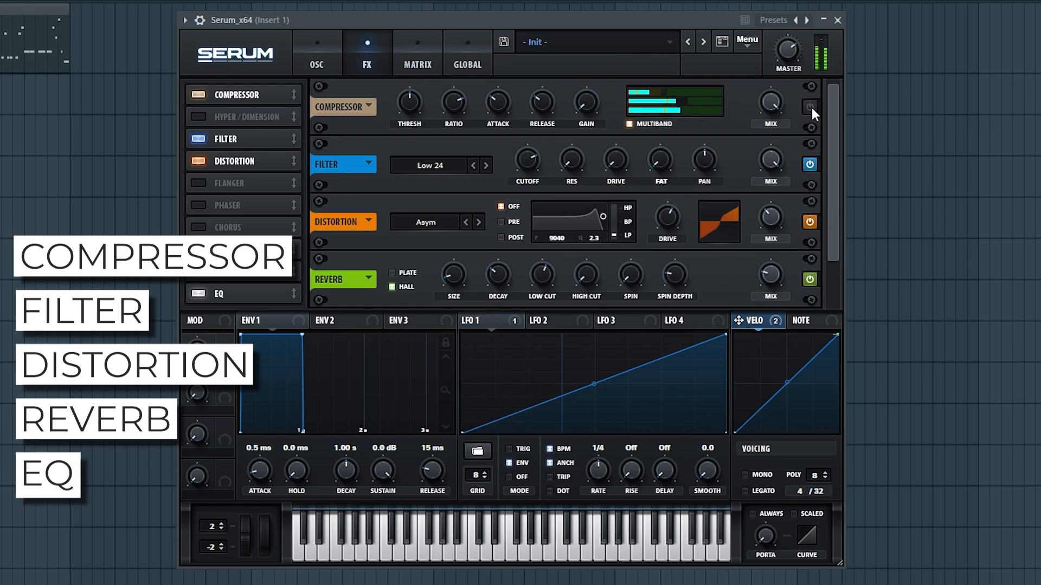
pyautogui.click(811, 109)
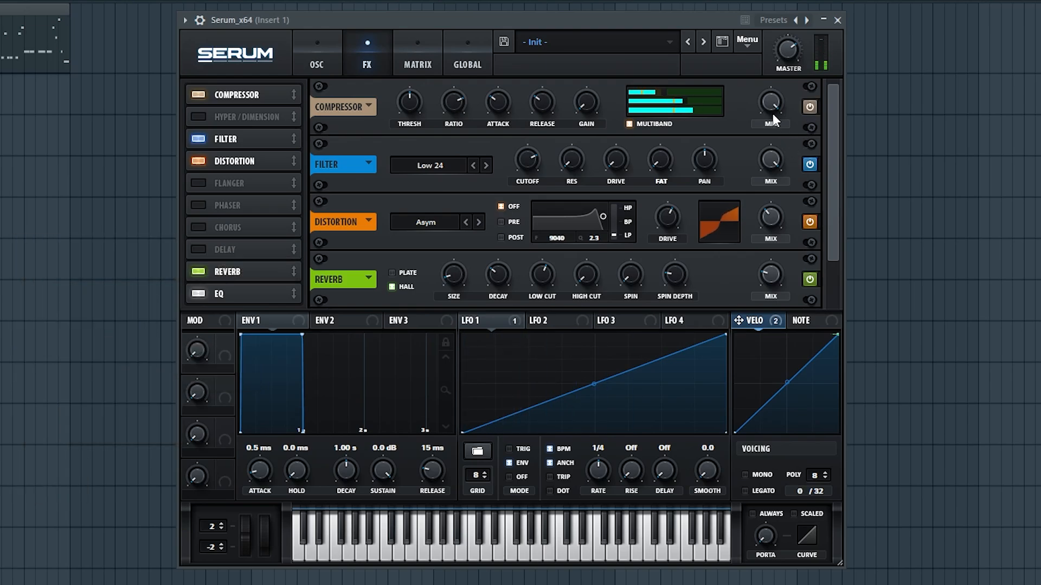
pyautogui.click(809, 108)
pyautogui.click(808, 108)
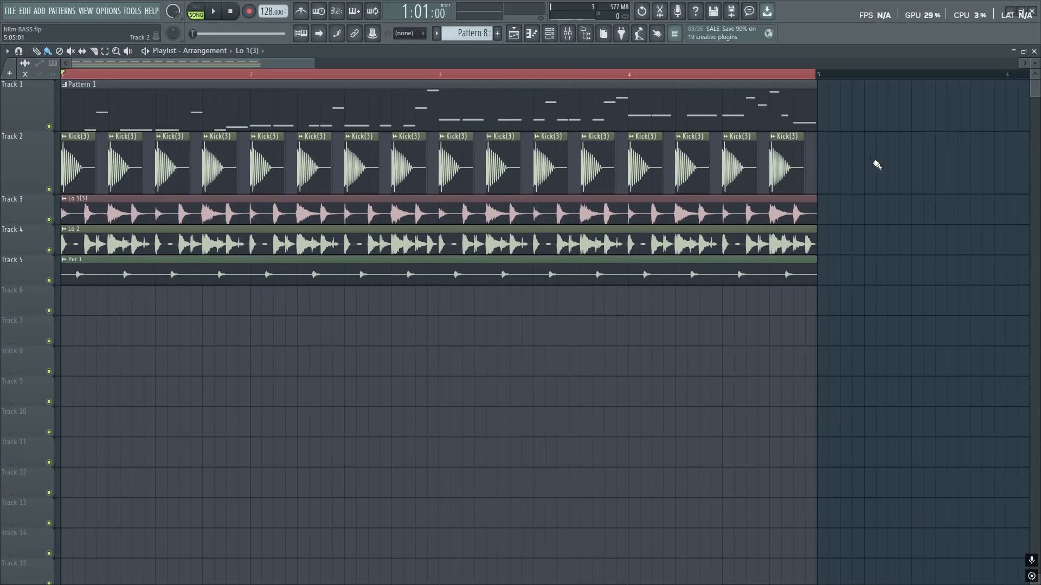
# - Select all Kick(3) clips on Track 2, rewind the playhead, and trim them shorter together
pyautogui.moveTo(877, 165); pyautogui.dragTo(60, 188)
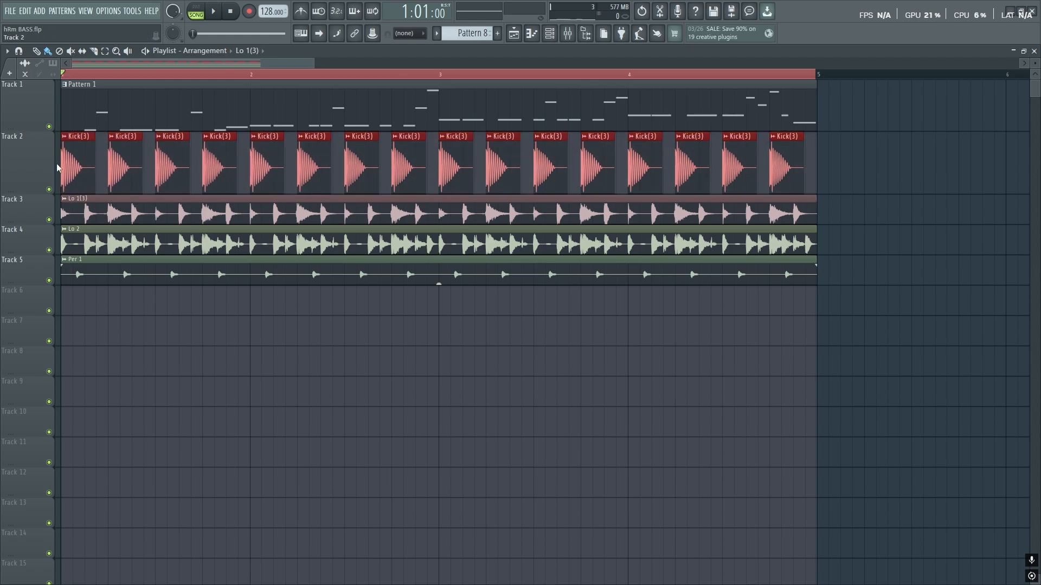
pyautogui.scroll(5, 60, 169)
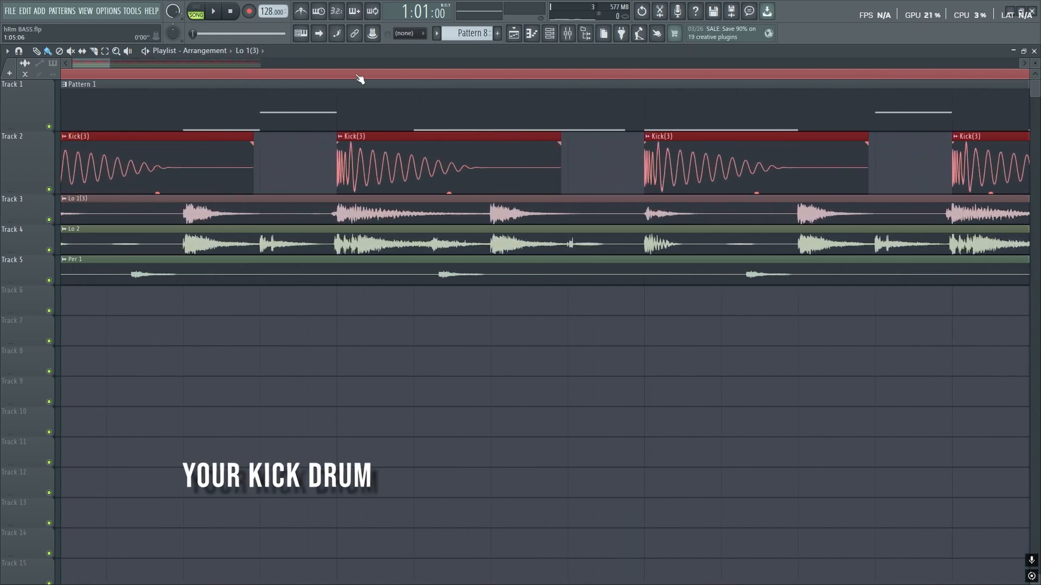
pyautogui.moveTo(357, 77); pyautogui.dragTo(52, 71)
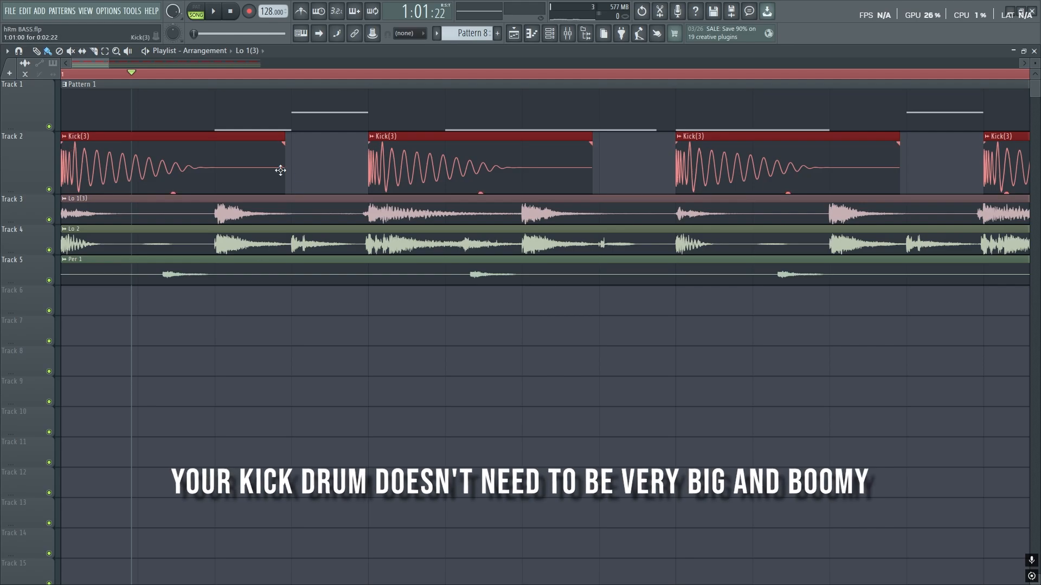
pyautogui.moveTo(283, 170); pyautogui.dragTo(173, 175)
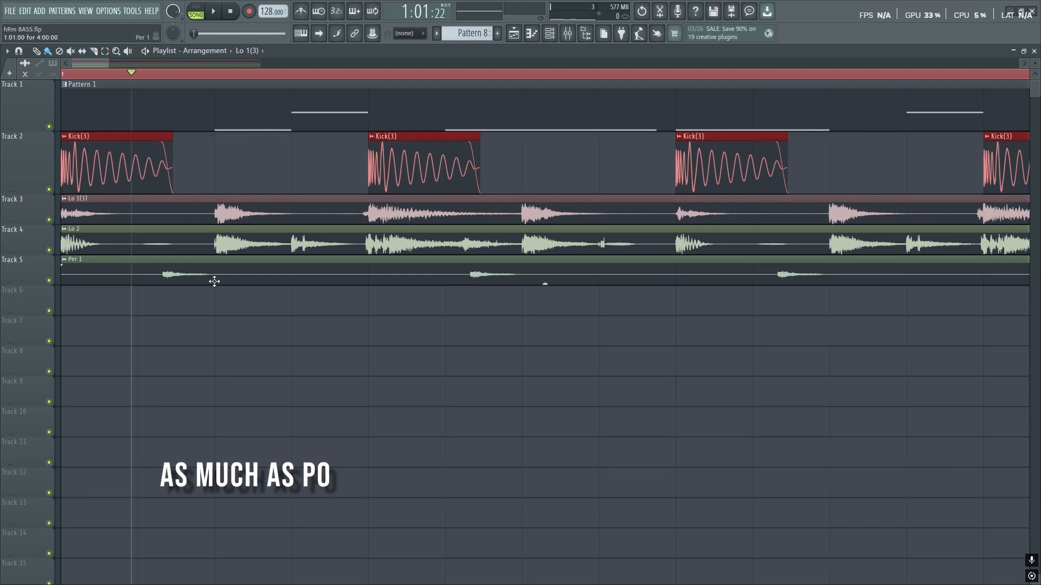
pyautogui.scroll(-3, 213, 280)
pyautogui.scroll(4, 64, 172)
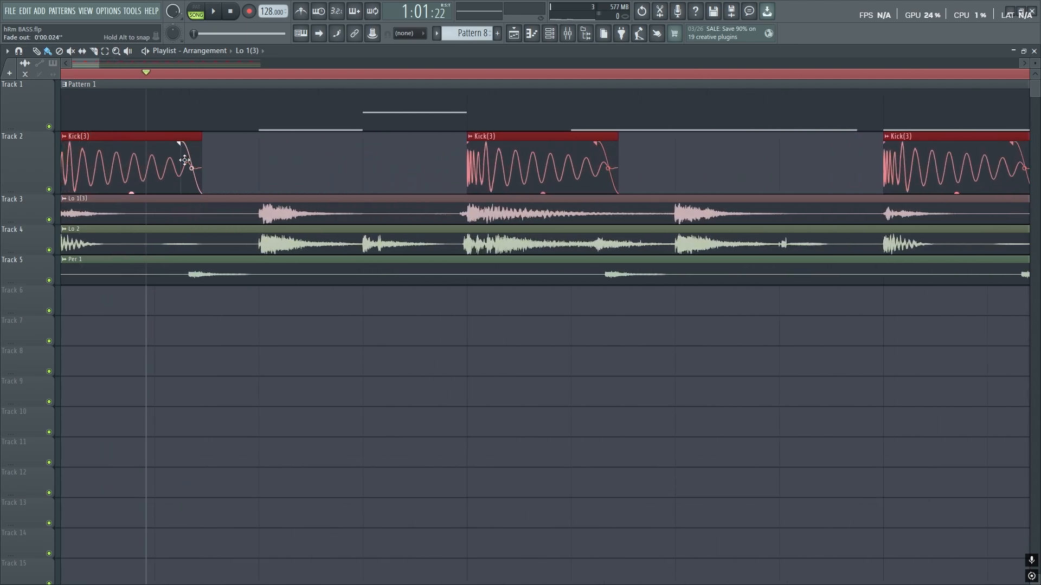
pyautogui.scroll(-5, 231, 250)
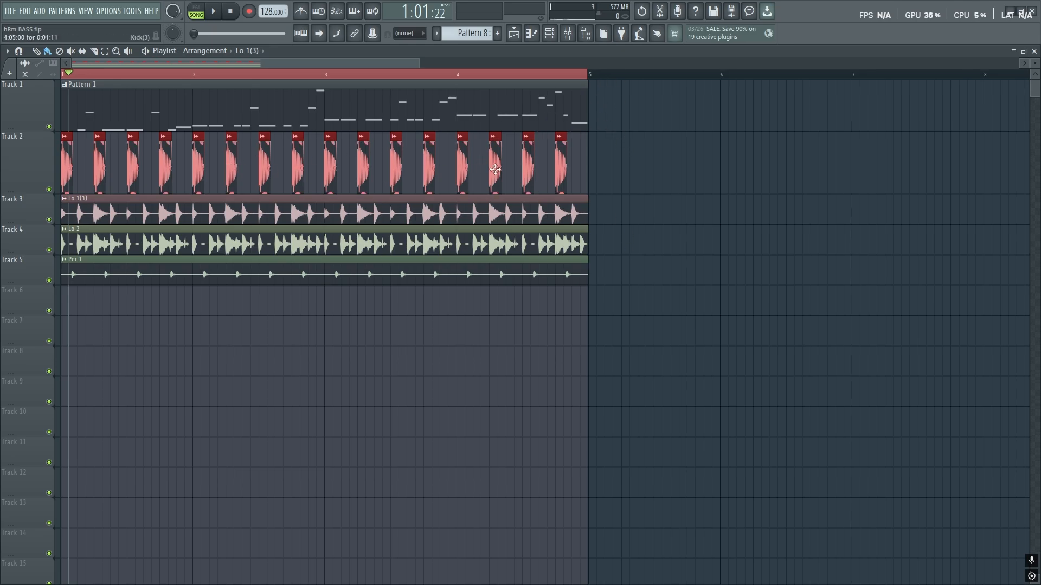
# - Load LFOTool_x64 into Slot 1 of the Serum_x64 mixer insert and reposition its window
pyautogui.click(568, 33)
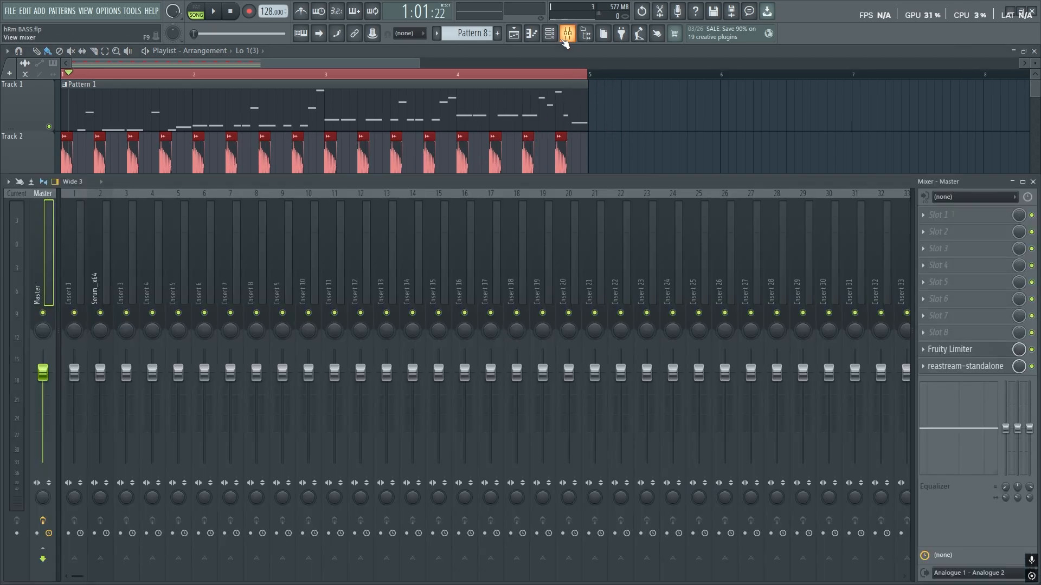
pyautogui.click(98, 279)
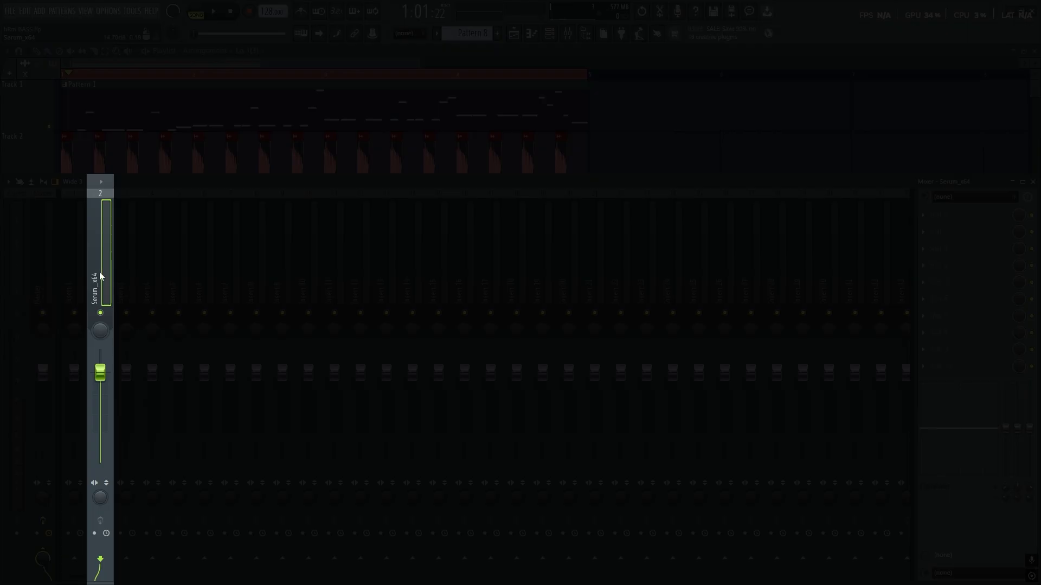
pyautogui.click(922, 216)
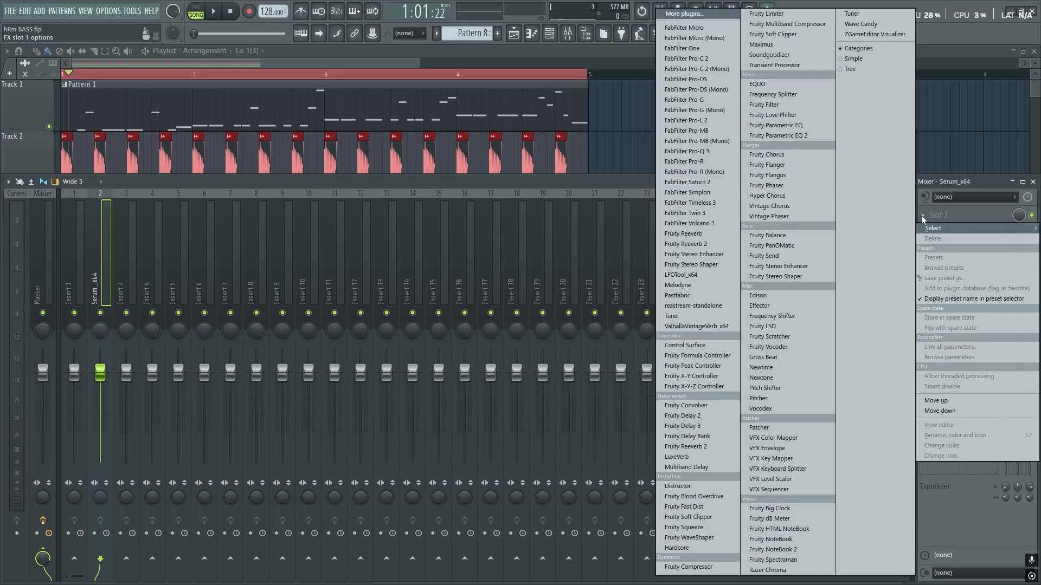
pyautogui.click(701, 278)
pyautogui.moveTo(518, 205); pyautogui.dragTo(536, 166)
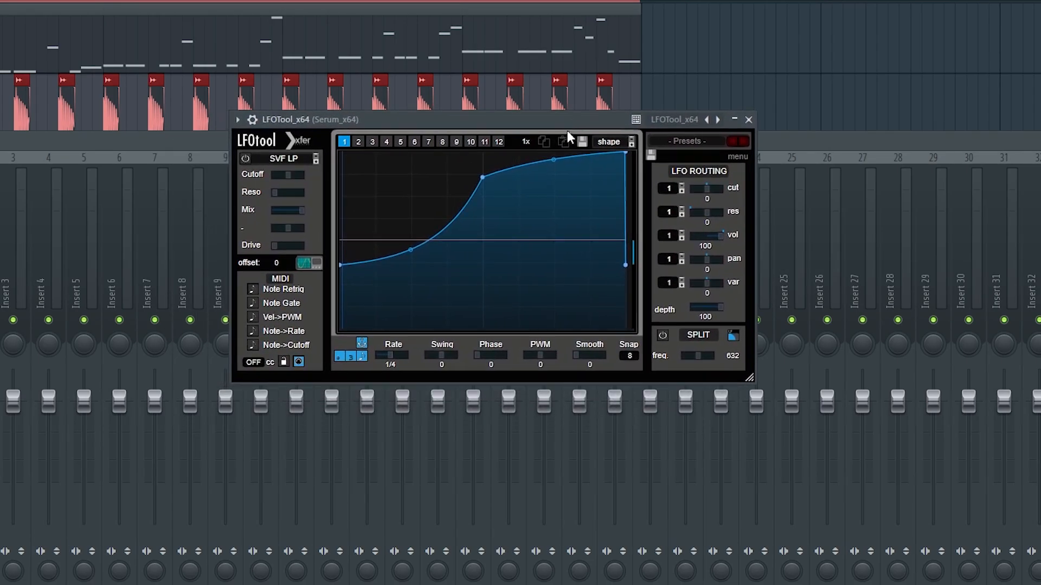
pyautogui.moveTo(626, 154); pyautogui.dragTo(622, 152)
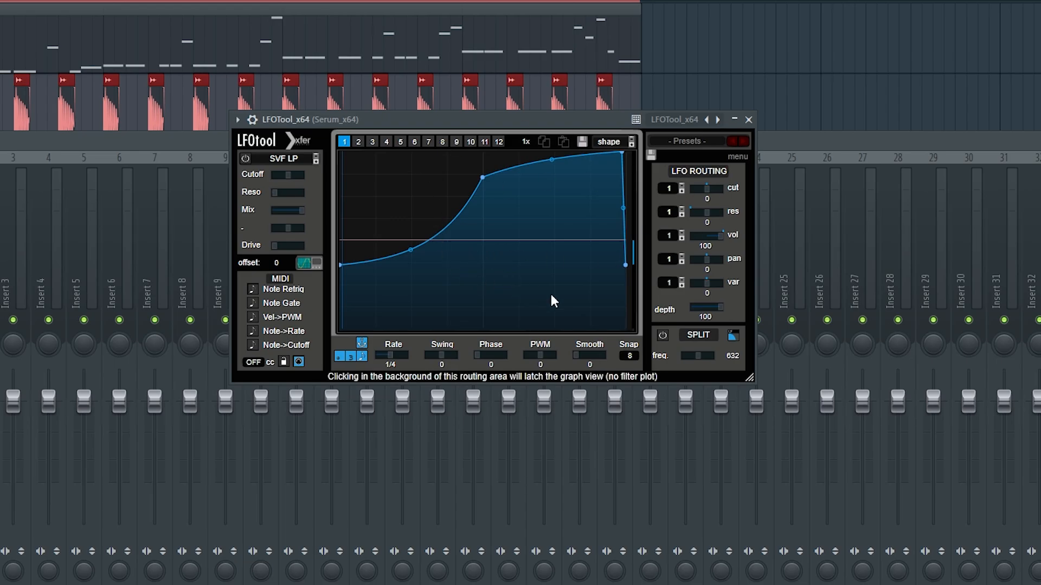
# - Shape the LFOTool curve to start at zero, peak near the right edge, middle at 62%, then play
pyautogui.moveTo(343, 265); pyautogui.dragTo(341, 328)
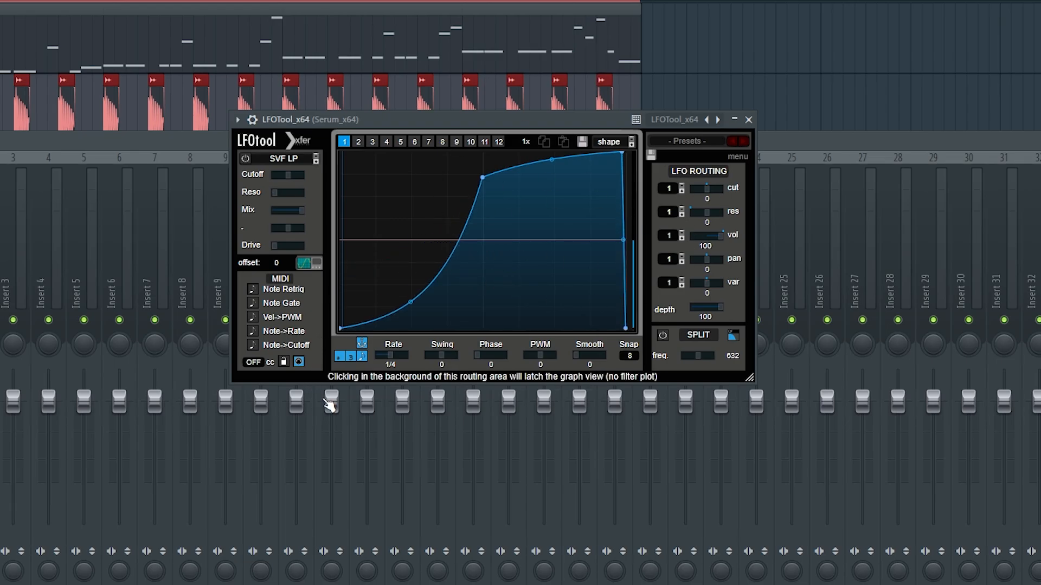
pyautogui.moveTo(621, 155); pyautogui.dragTo(625, 153)
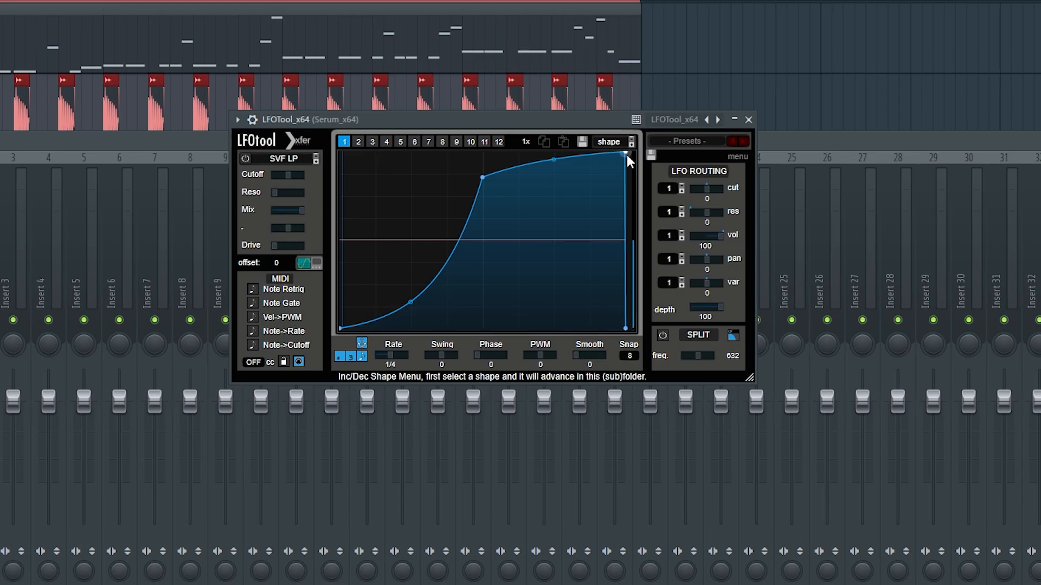
pyautogui.moveTo(627, 155); pyautogui.dragTo(617, 119)
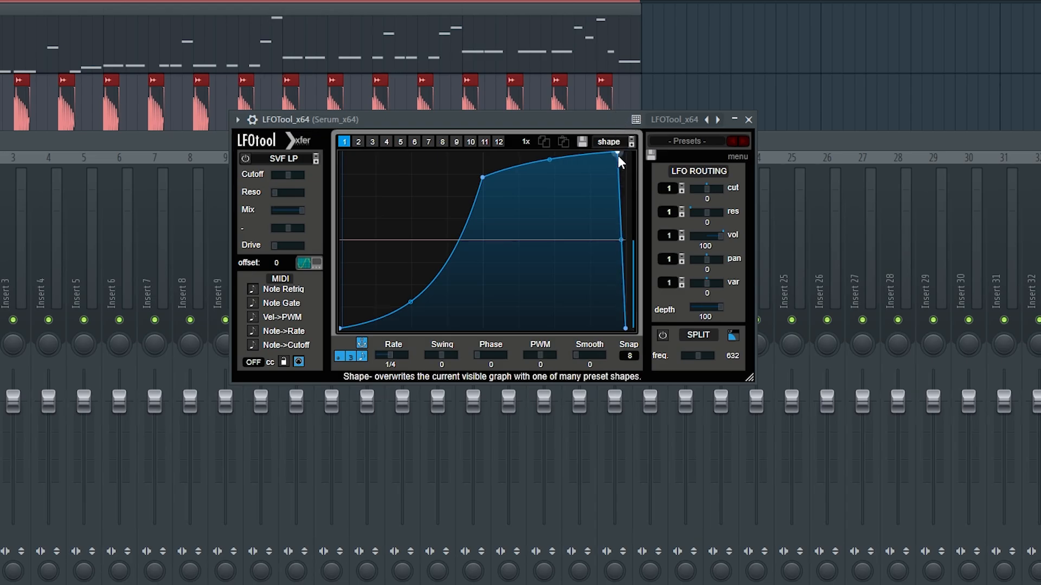
pyautogui.moveTo(482, 177); pyautogui.dragTo(483, 218)
pyautogui.press('space')
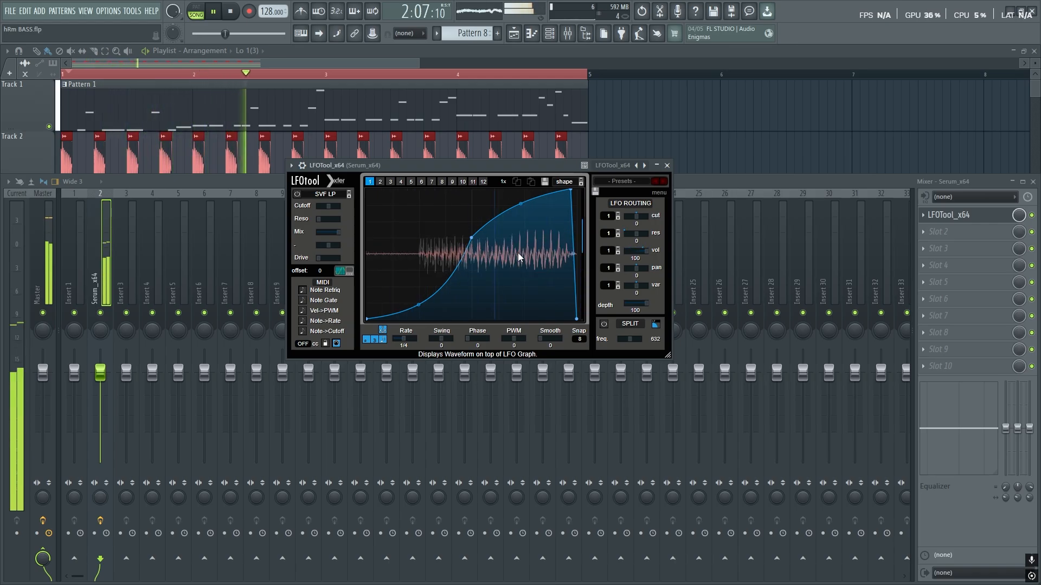
# - Bypass LFOTool during playback to compare the ducking, then stop playback
pyautogui.click(1031, 215)
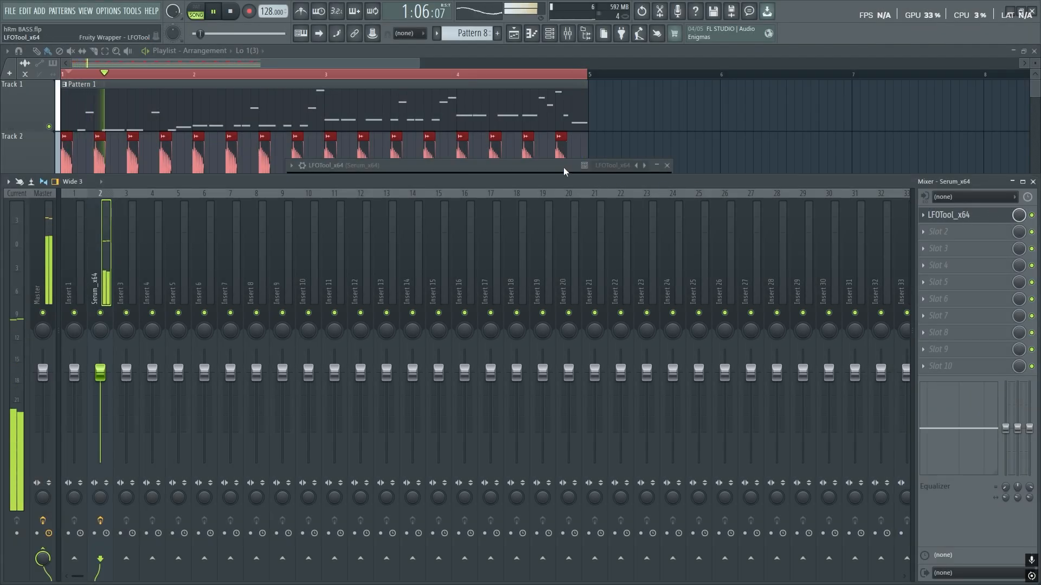
pyautogui.click(564, 167)
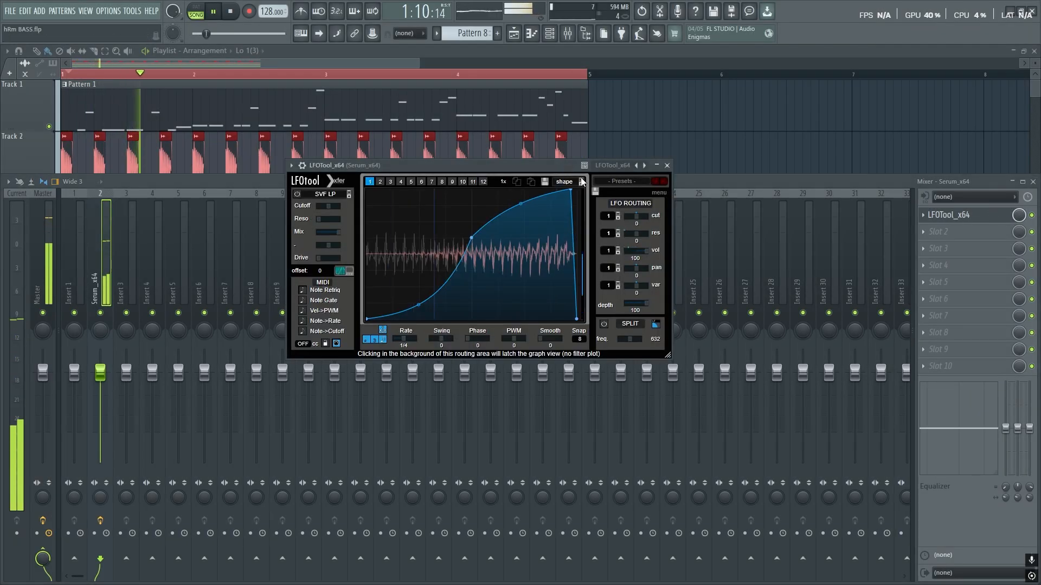
pyautogui.click(1032, 215)
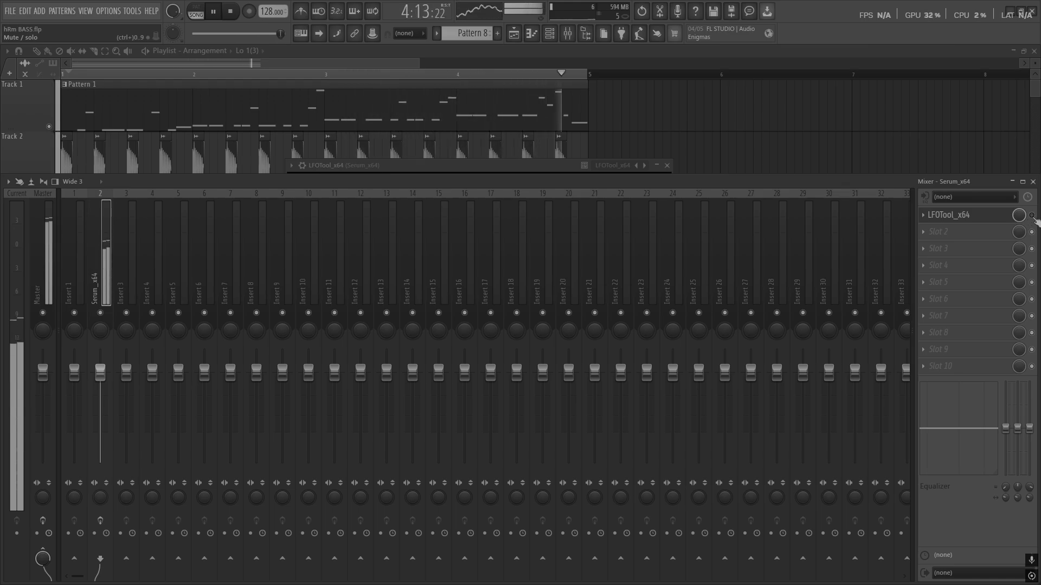
pyautogui.press('space')
# - Re-enable LFOTool and close the Mixer and the LFOTool editor
pyautogui.click(1032, 216)
pyautogui.click(504, 172)
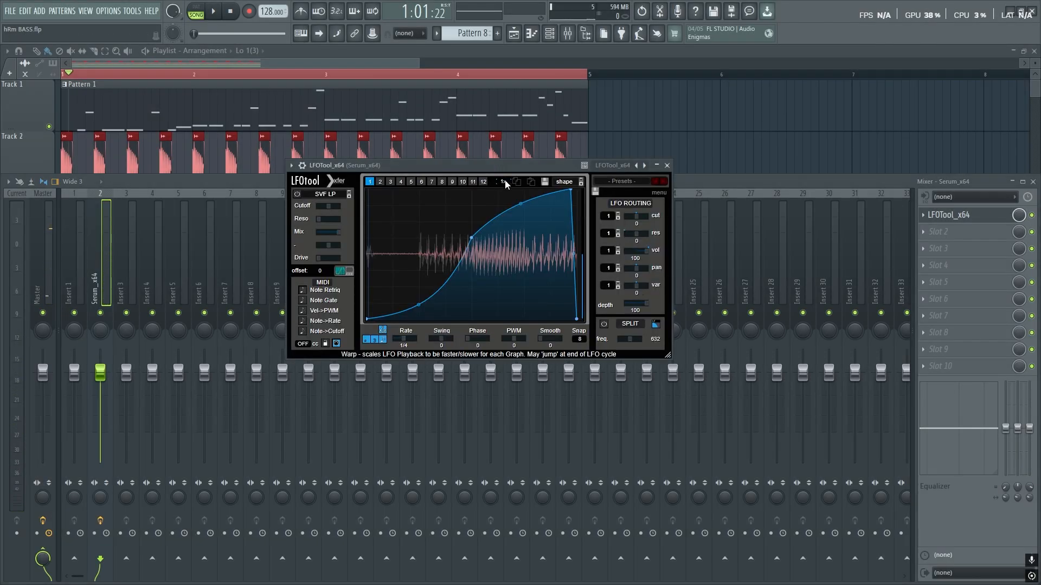
pyautogui.click(1033, 182)
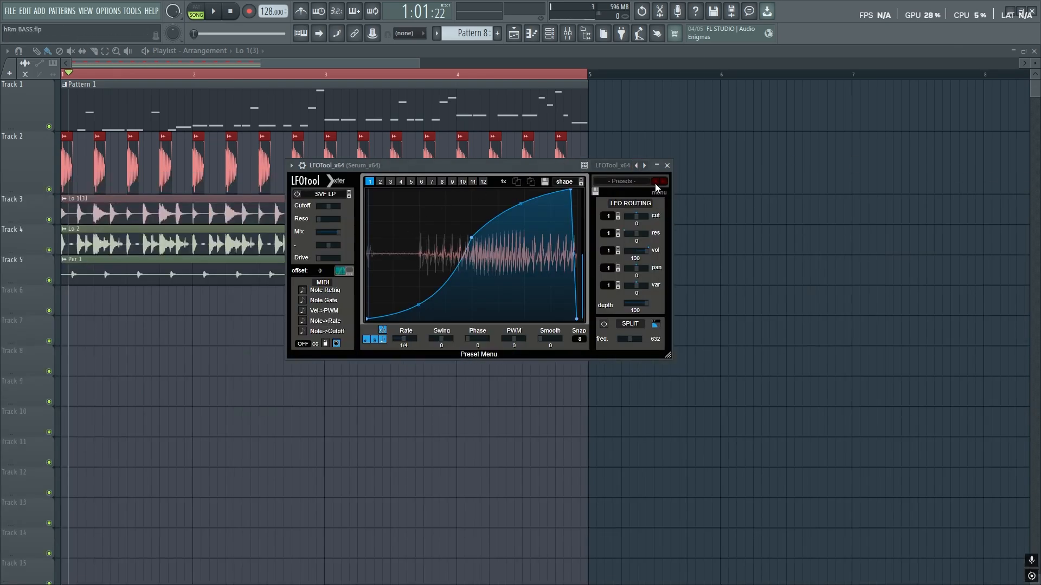
pyautogui.click(666, 165)
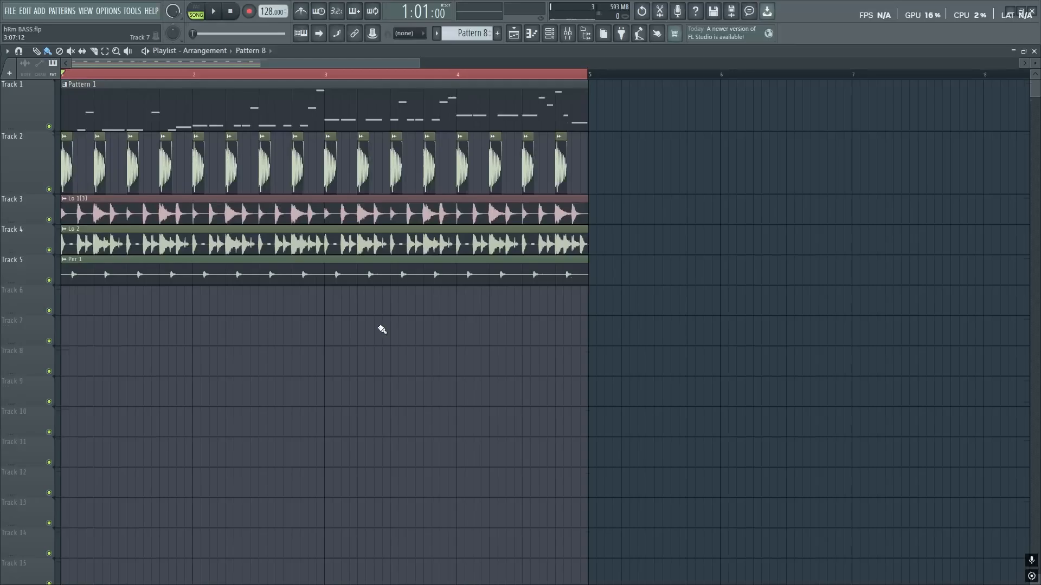
# - Open Pattern 1's Serum melody in the piano roll and browse its notes from G2 to A4
pyautogui.doubleClick(192, 100)
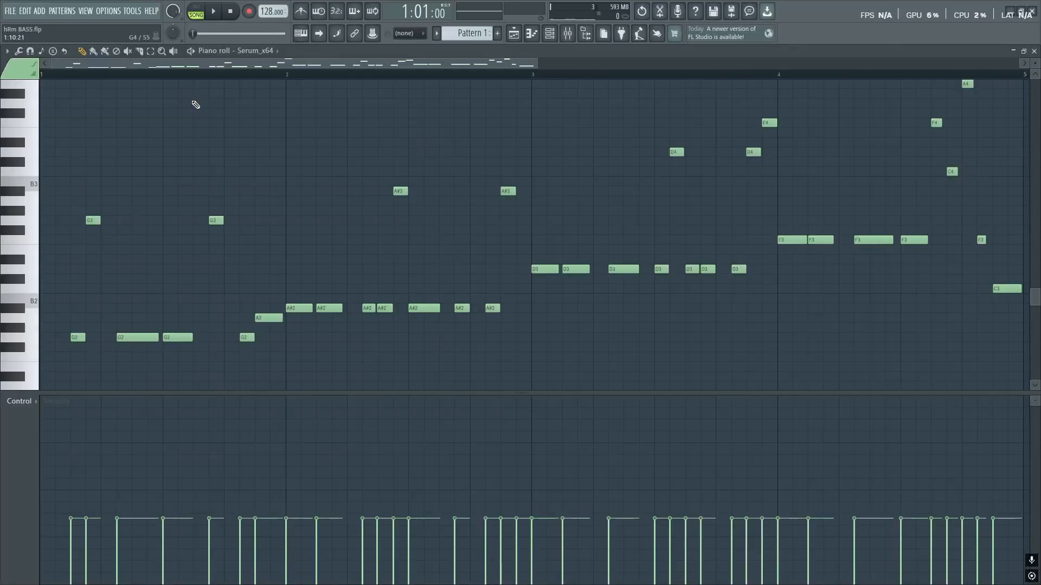
pyautogui.scroll(-3, 320, 295)
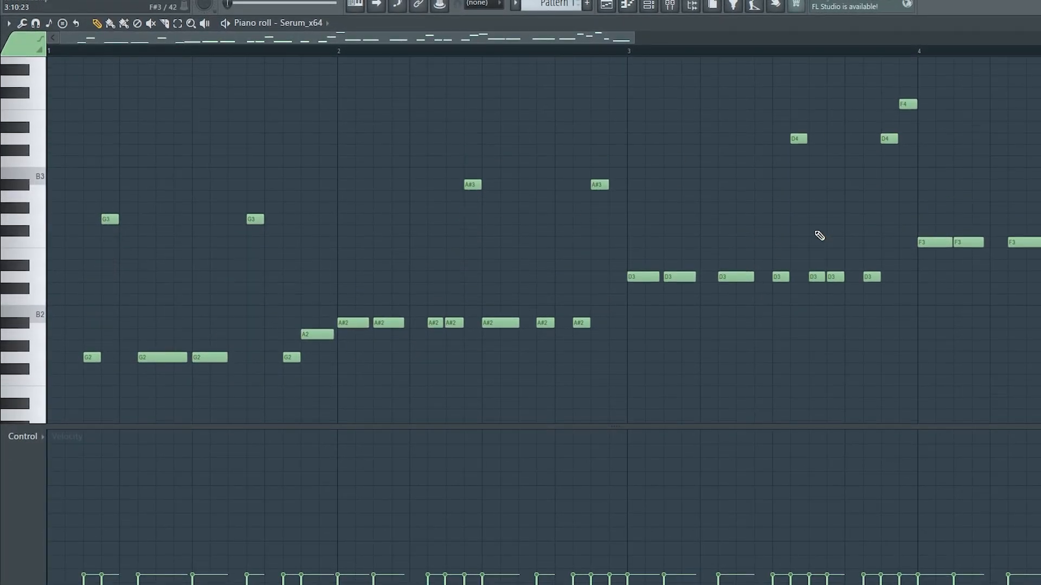
pyautogui.moveTo(503, 38); pyautogui.dragTo(663, 33)
pyautogui.scroll(3, 886, 154)
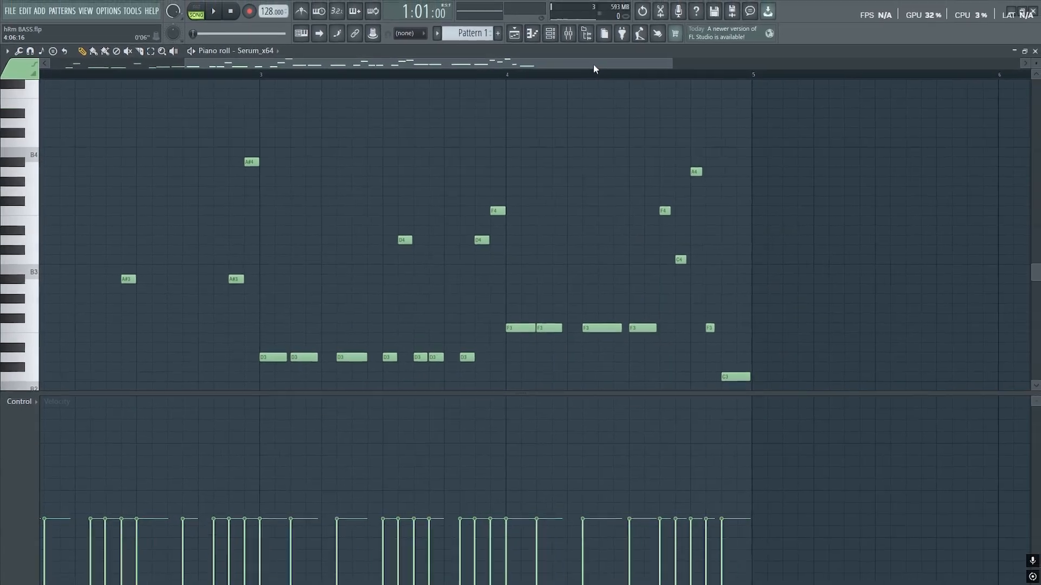
pyautogui.moveTo(649, 50); pyautogui.dragTo(176, 90)
pyautogui.scroll(-5, 199, 201)
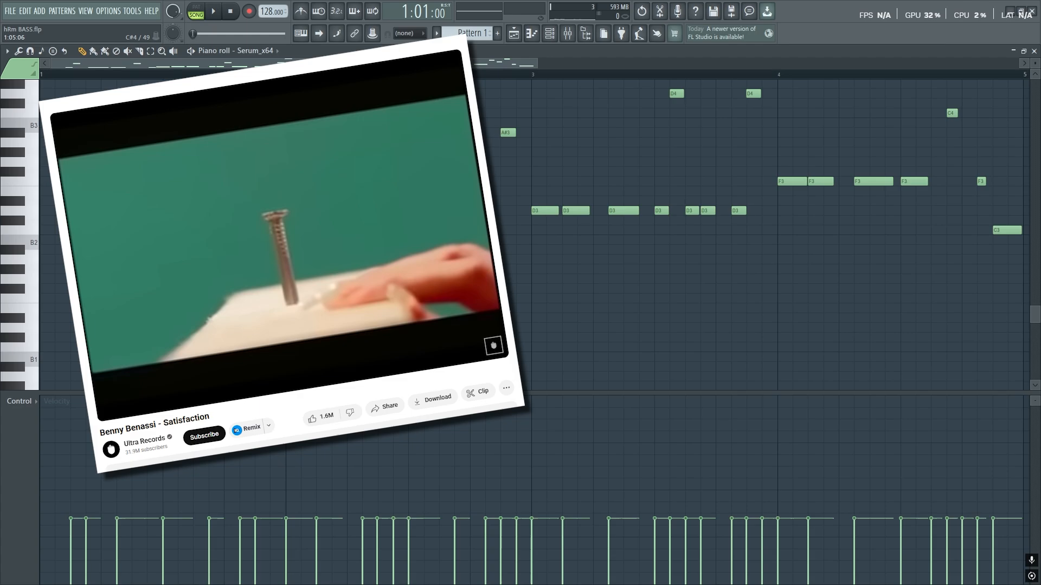
pyautogui.scroll(2, 132, 159)
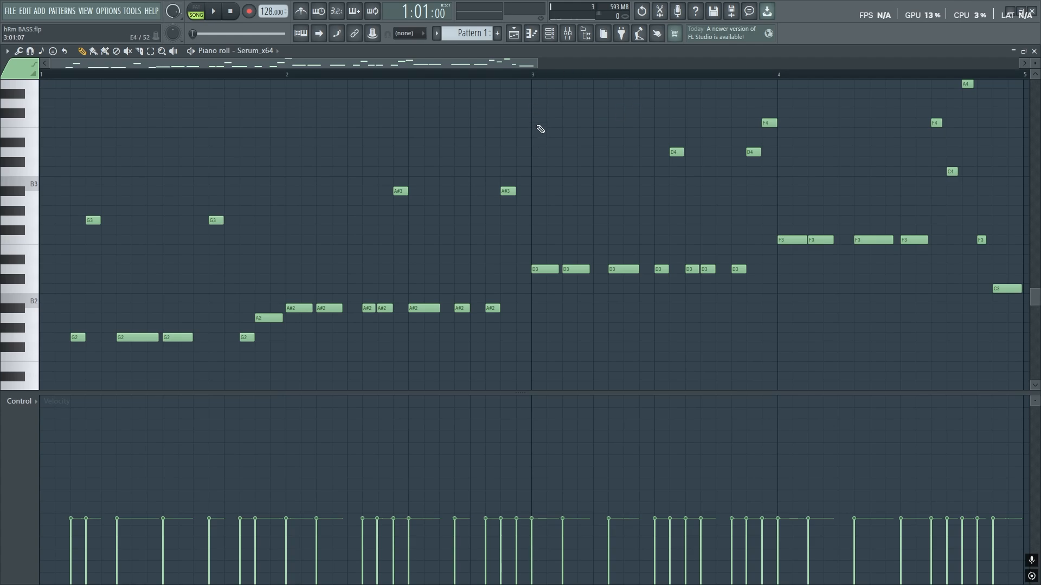
pyautogui.scroll(-1, 89, 187)
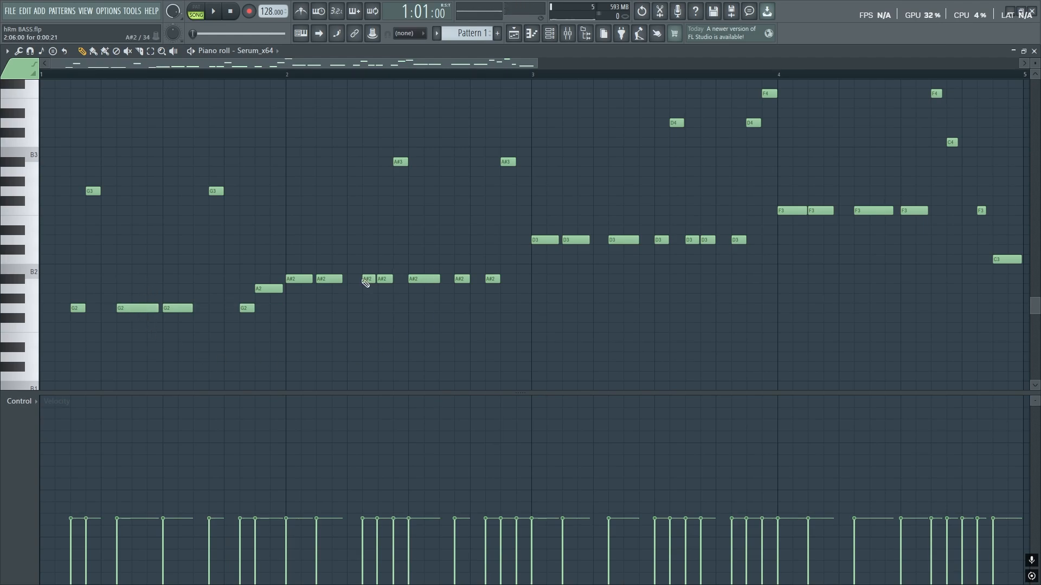
pyautogui.scroll(8, 383, 294)
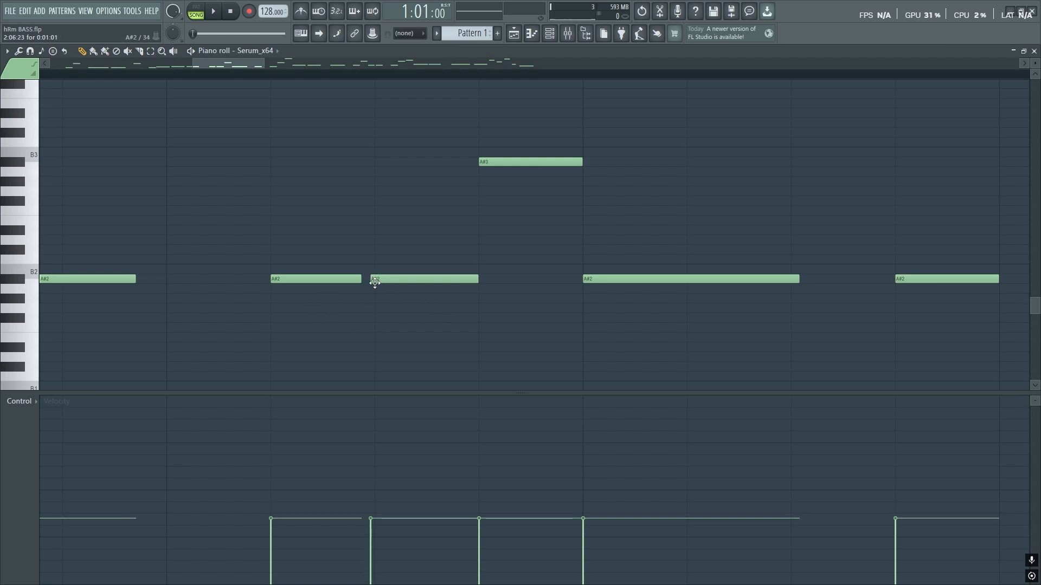
pyautogui.moveTo(225, 64); pyautogui.dragTo(234, 64)
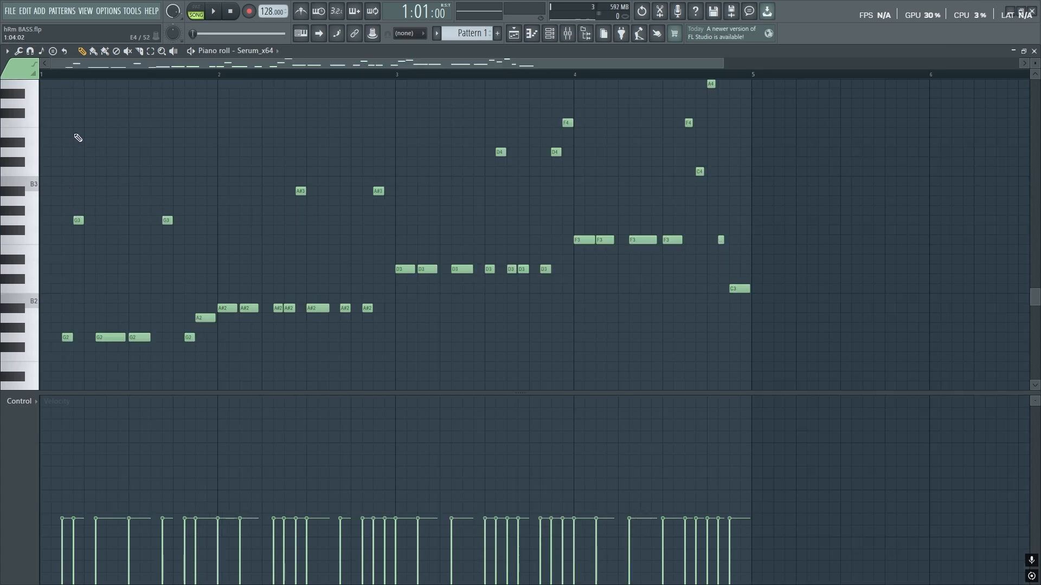
pyautogui.press('space')
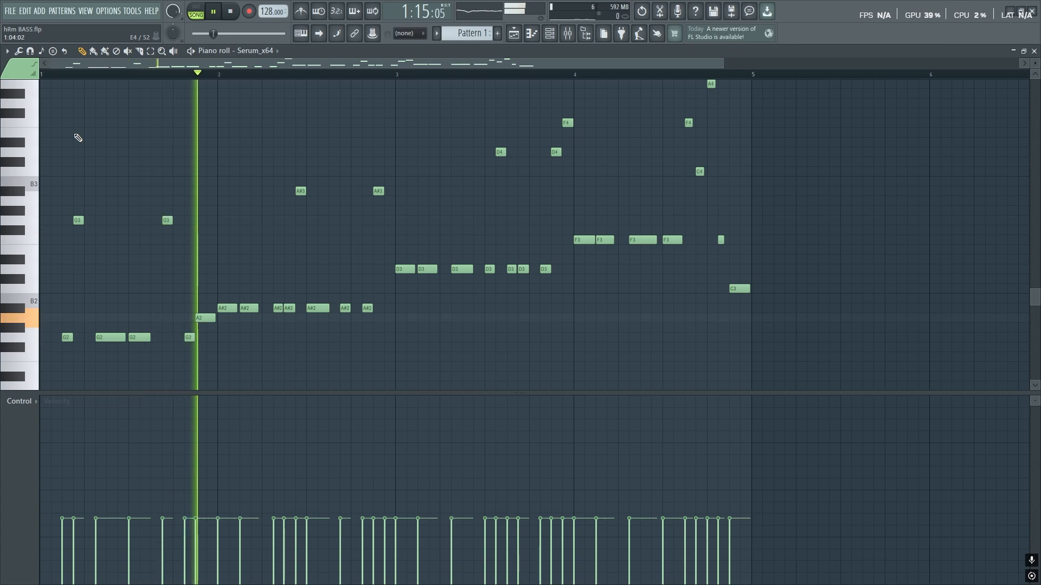
pyautogui.scroll(3, 342, 234)
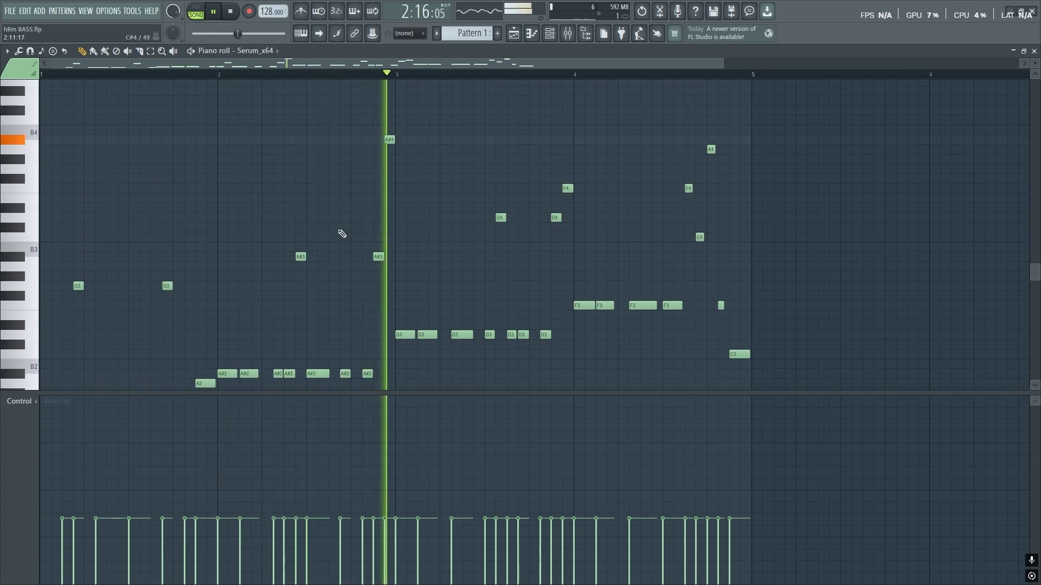
pyautogui.scroll(-1, 743, 261)
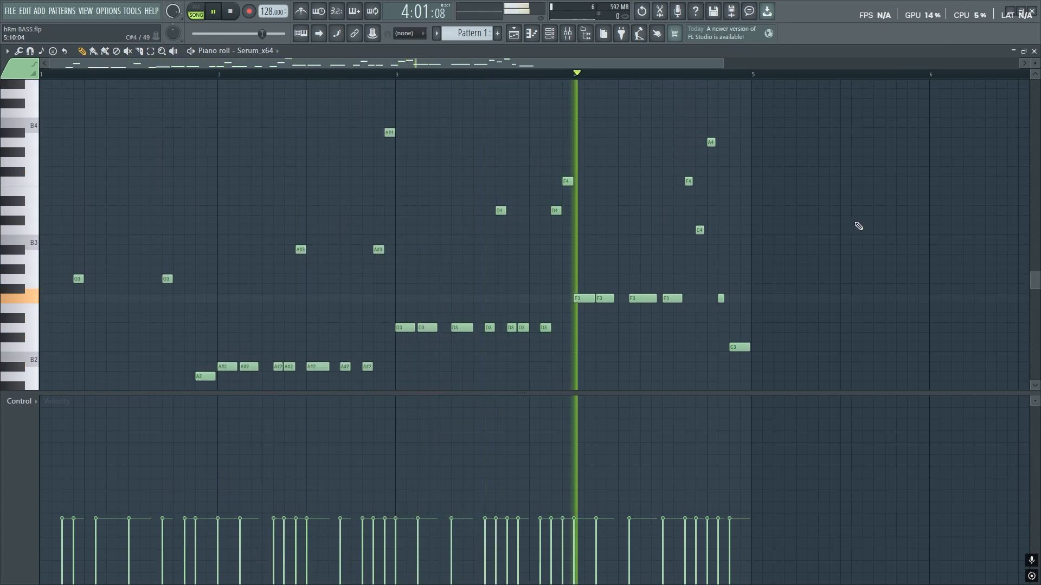
pyautogui.press('space')
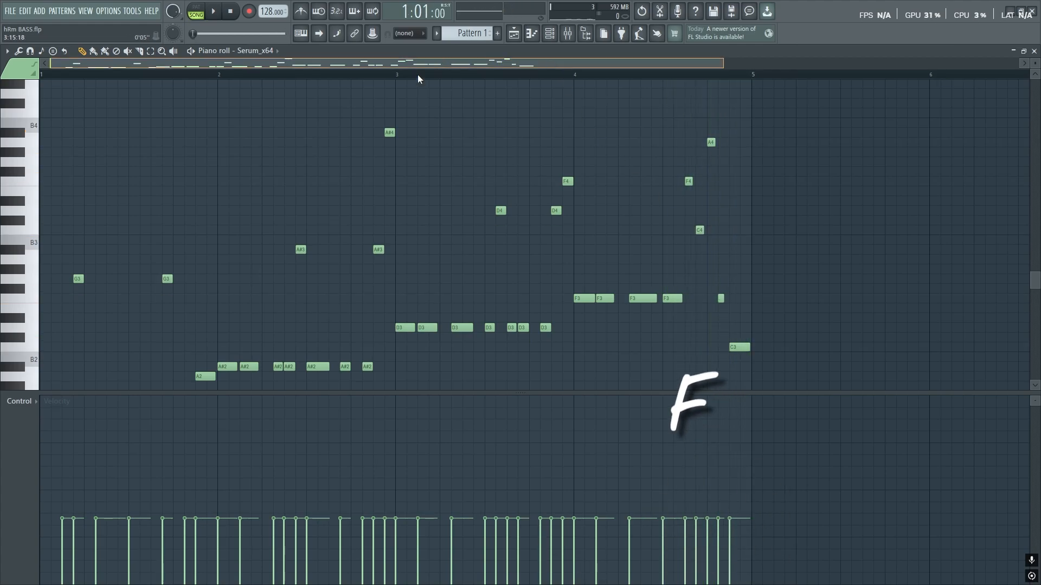
pyautogui.scroll(-4, 97, 273)
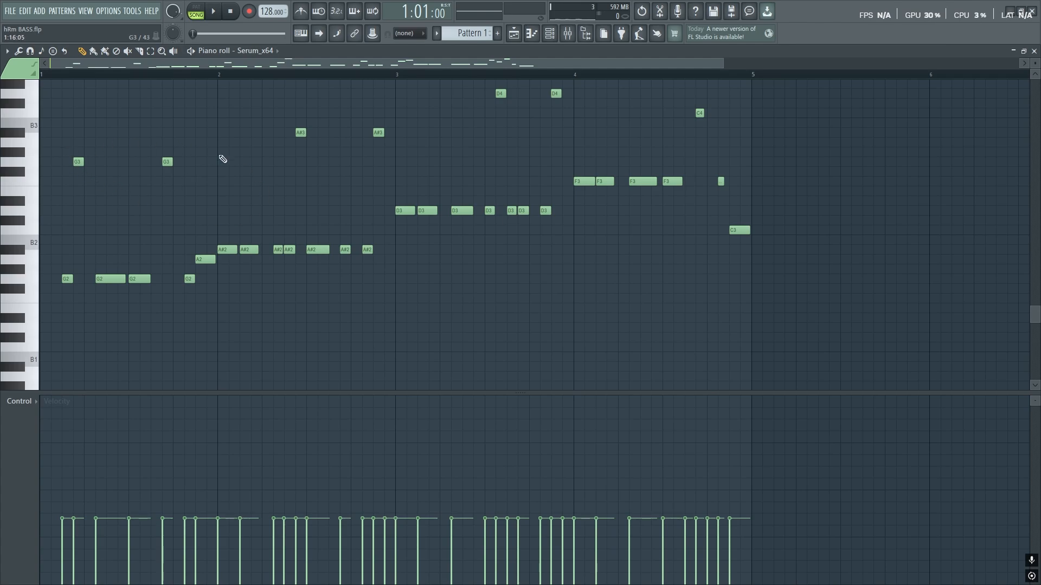
# - Audition the melody, then lower the velocity of an early G3 note
pyautogui.press('space')
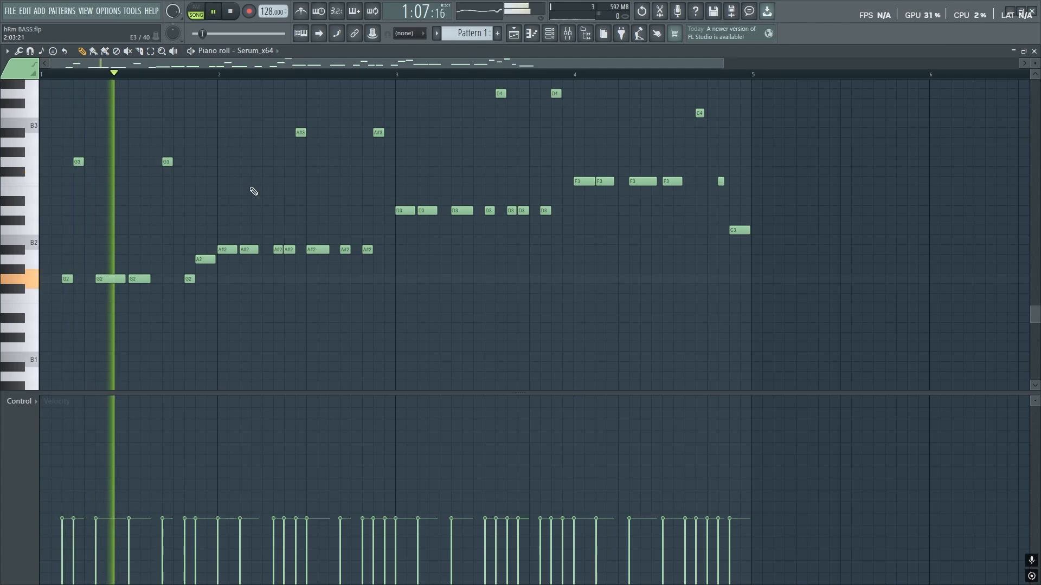
pyautogui.press('space')
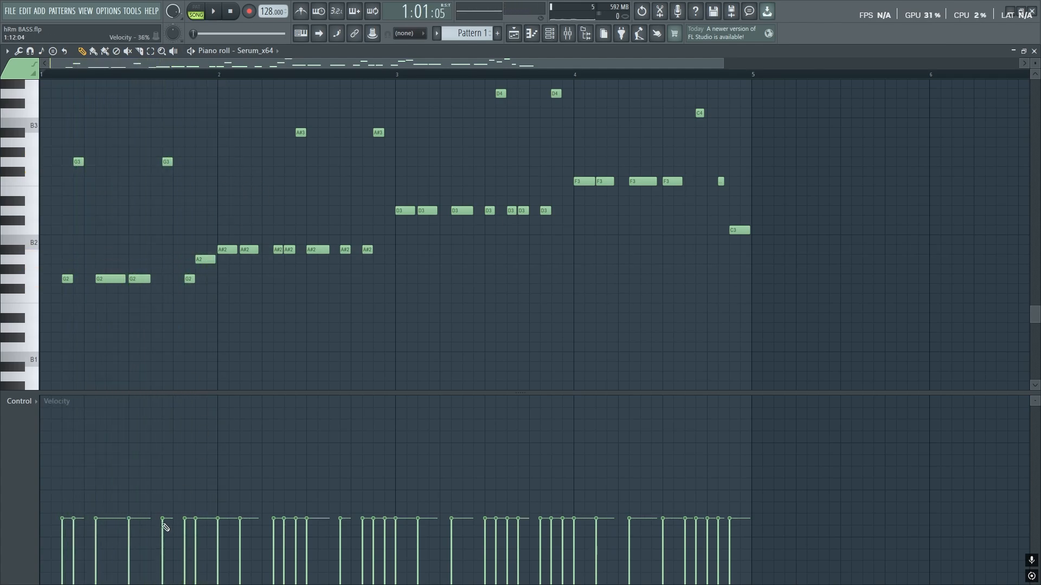
pyautogui.click(74, 562)
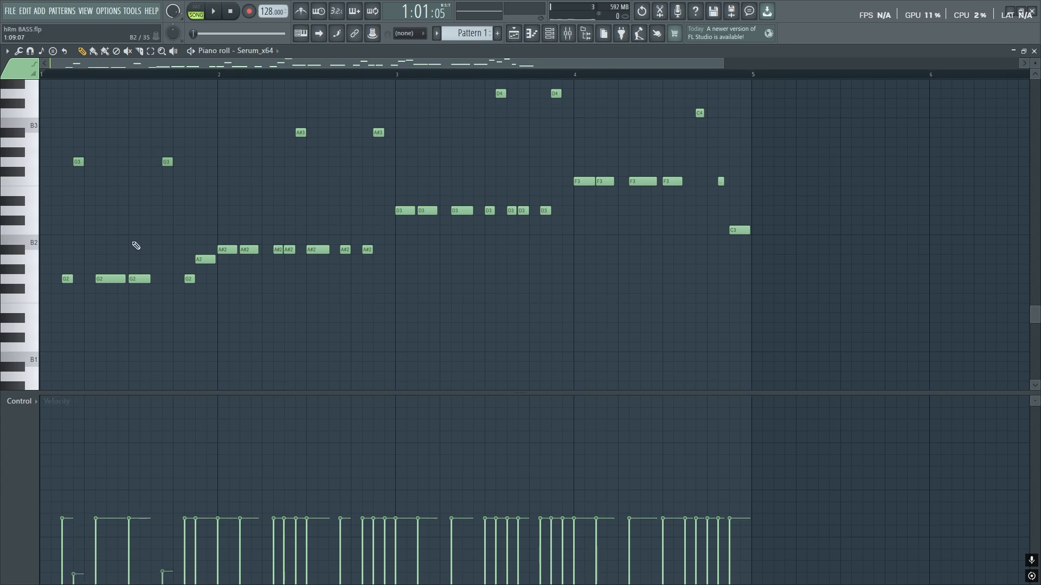
# - Open Serum from the channel list, play the melody with it showing, then close it
pyautogui.click(550, 35)
pyautogui.click(458, 207)
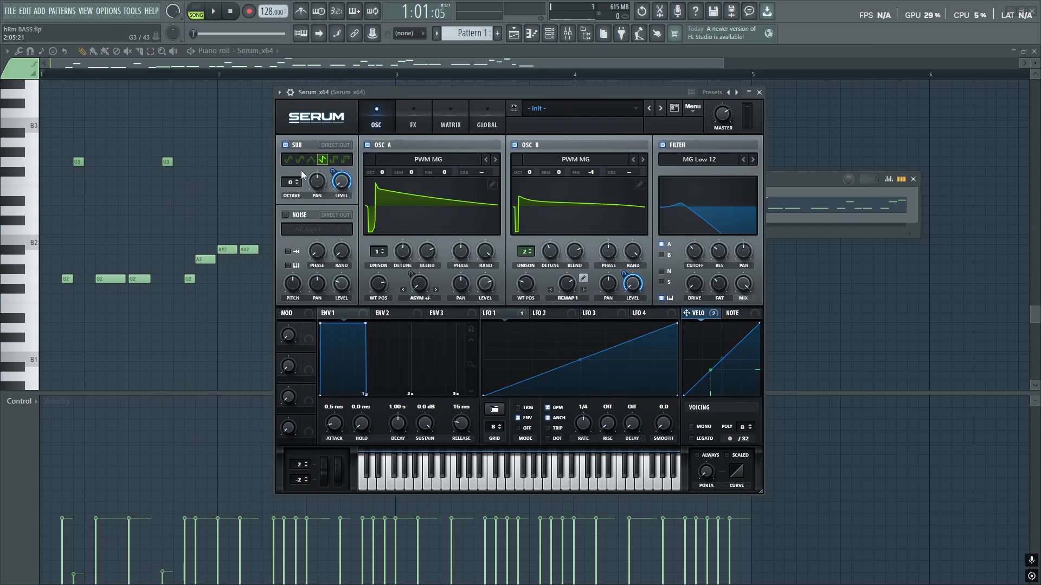
pyautogui.press('space')
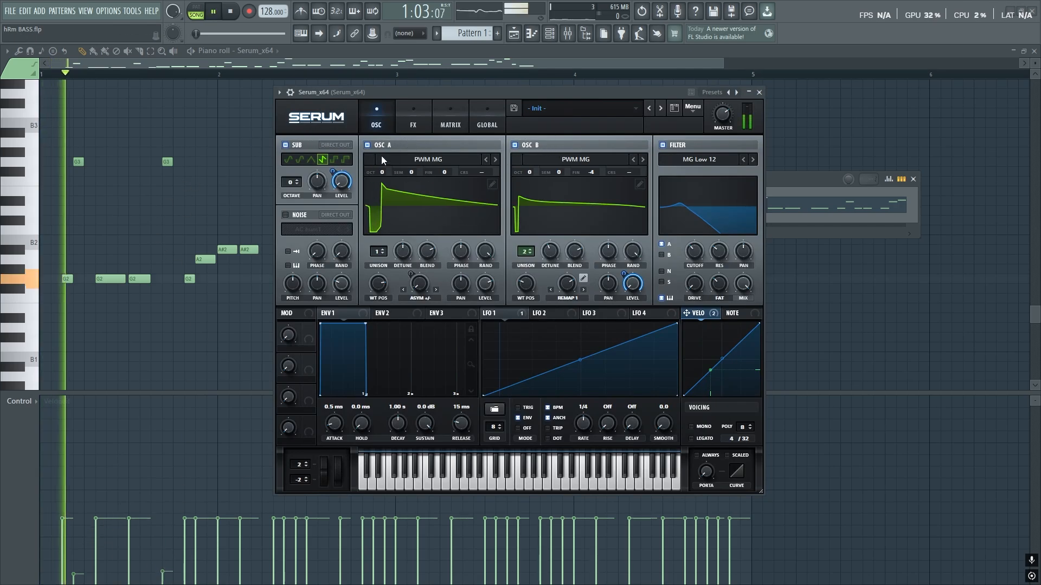
pyautogui.click(759, 92)
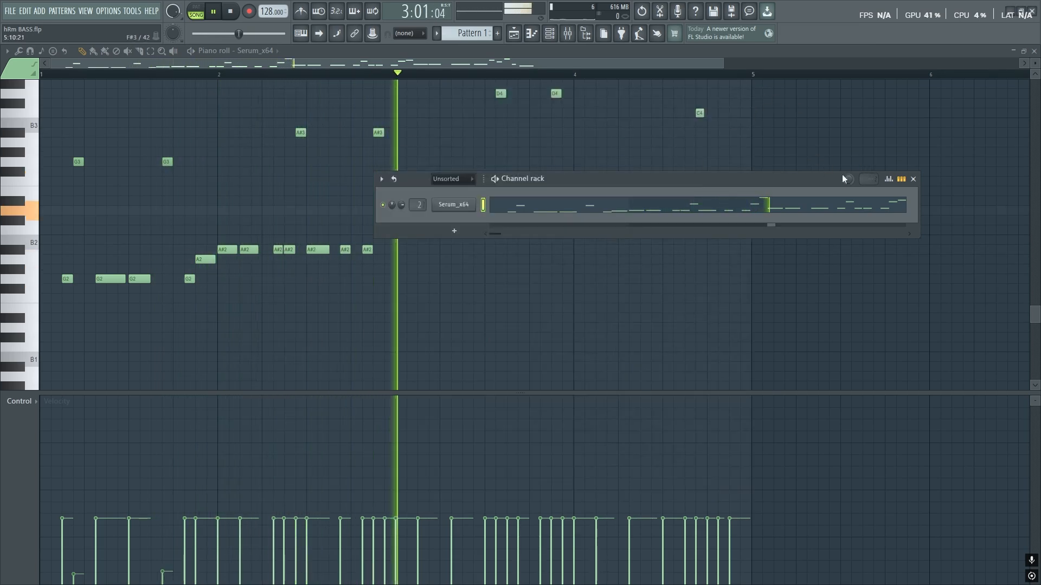
pyautogui.press('space')
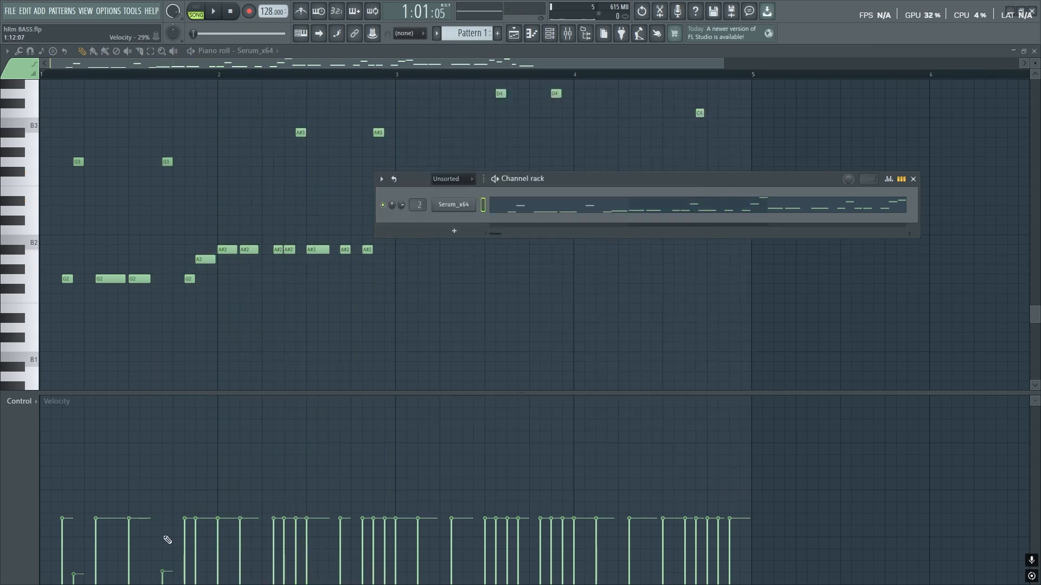
# - Rework the opening velocities (second G3 near 79%), undo the last edit, and replay the melody
pyautogui.moveTo(167, 540); pyautogui.dragTo(174, 438)
pyautogui.moveTo(81, 524); pyautogui.dragTo(87, 429)
pyautogui.hotkey('ctrl', 'z')
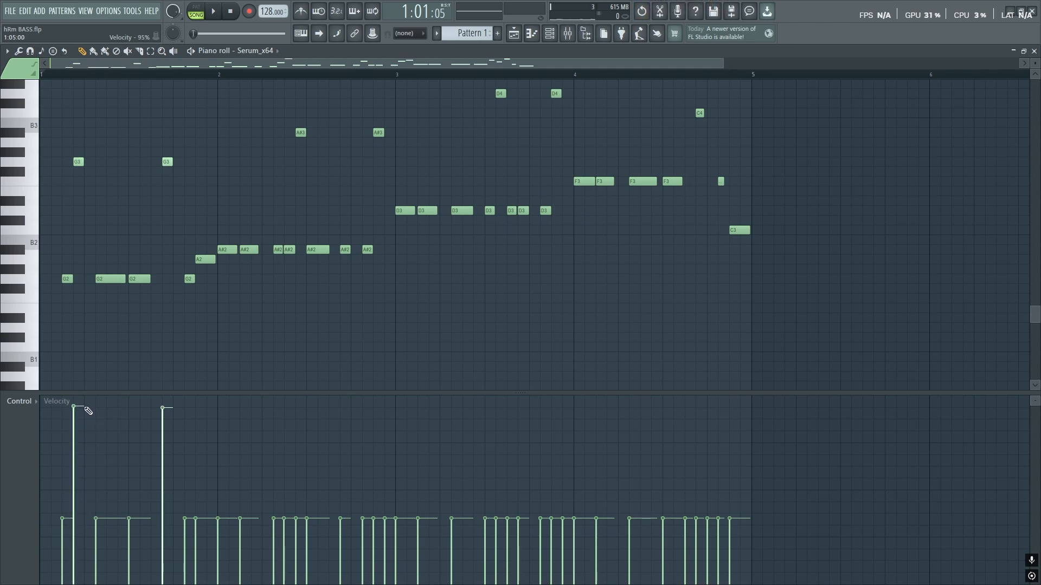
pyautogui.press('space')
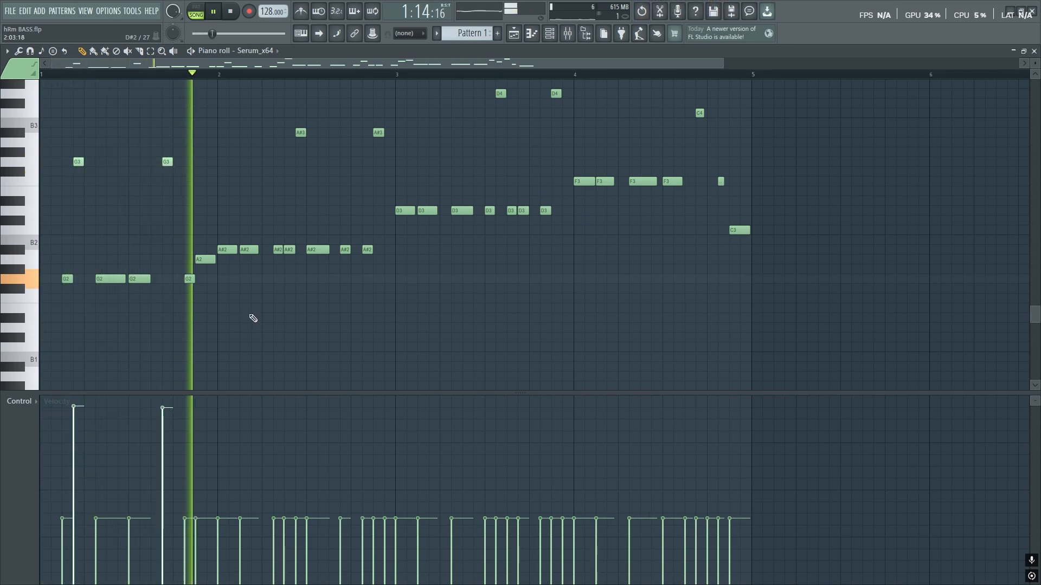
pyautogui.press('space')
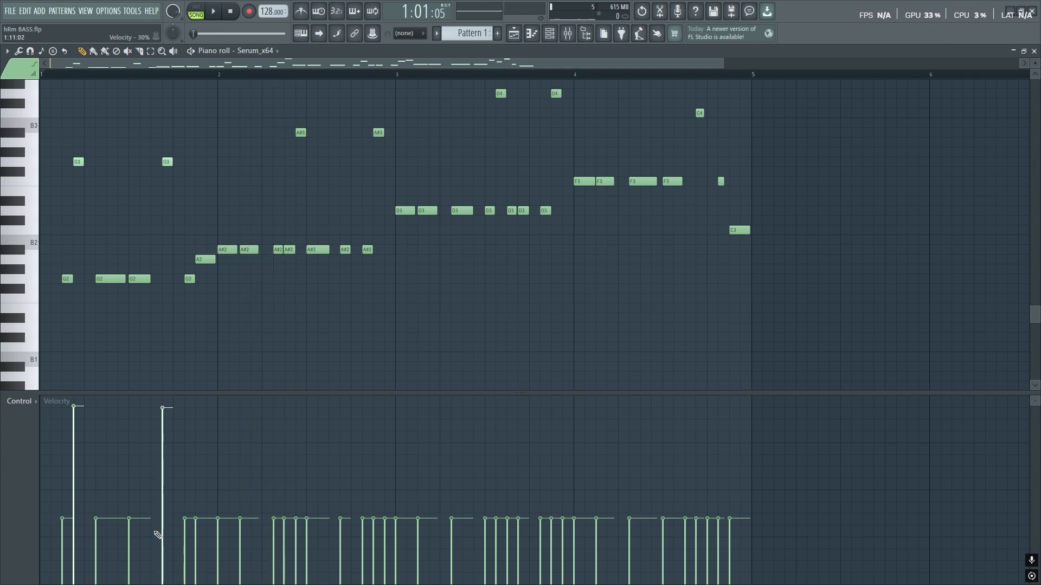
# - Pull the second G3 velocity down to 16% and the first to 7%, then audition
pyautogui.moveTo(157, 534); pyautogui.dragTo(161, 555)
pyautogui.moveTo(78, 547); pyautogui.dragTo(76, 575)
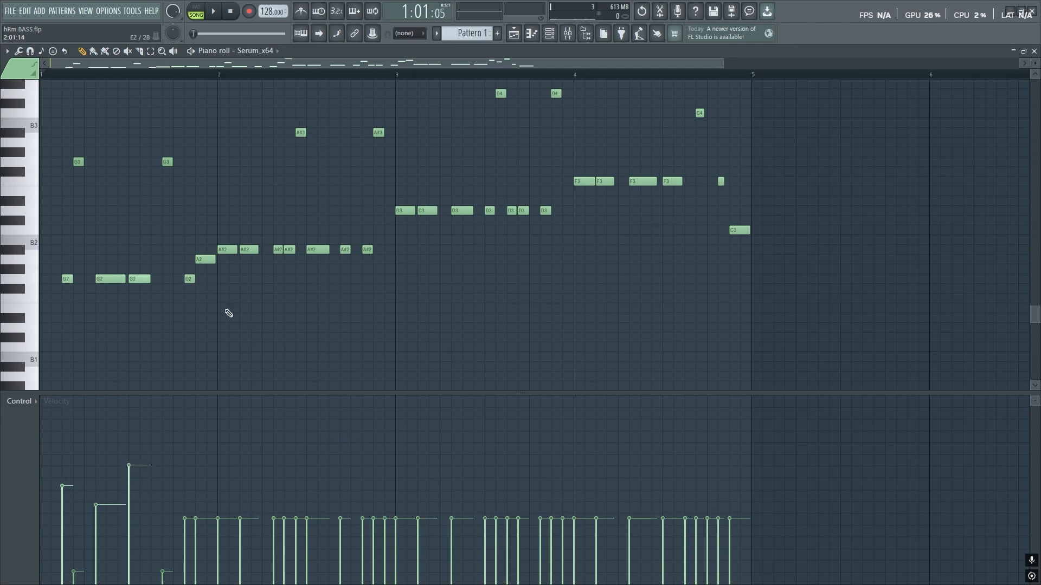
pyautogui.press('space')
pyautogui.press('space')
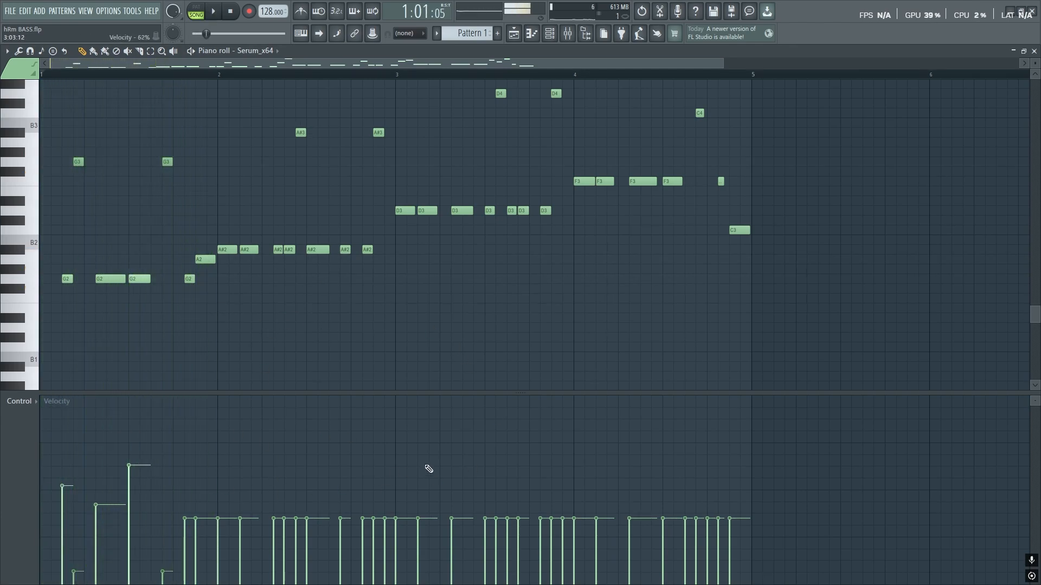
# - Draw a straight velocity ramp from near zero up to full across every note, then play it back
pyautogui.moveTo(51, 567); pyautogui.dragTo(751, 387)
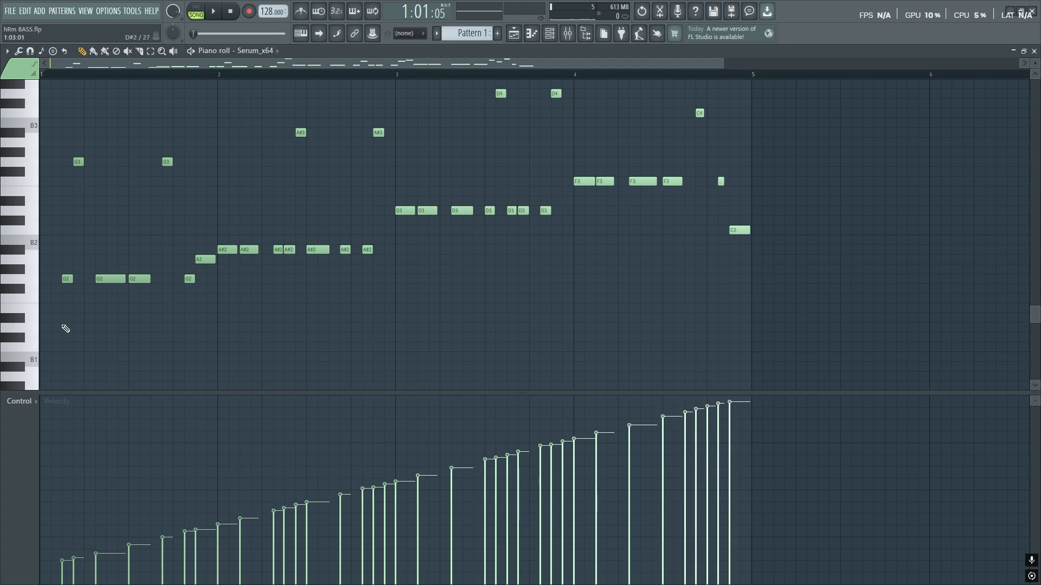
pyautogui.moveTo(61, 581); pyautogui.dragTo(736, 386)
pyautogui.scroll(4, 558, 220)
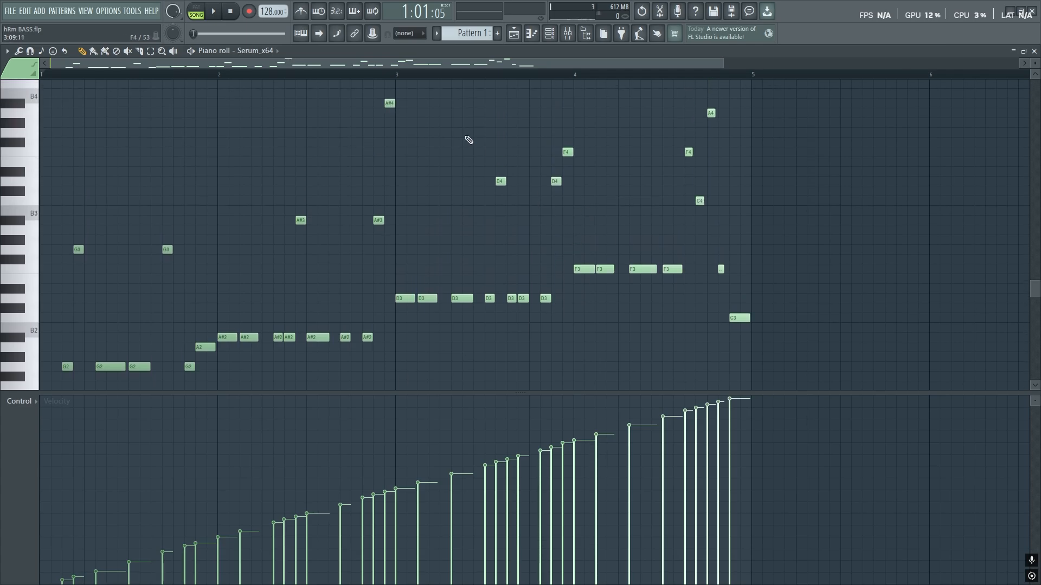
pyautogui.scroll(-1, 433, 124)
pyautogui.press('space')
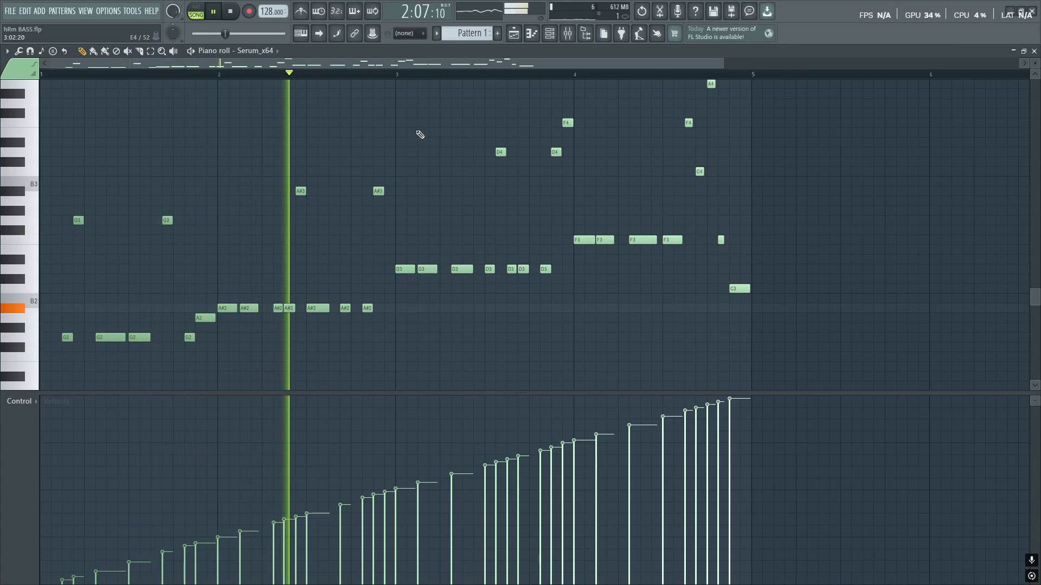
pyautogui.keyDown('ctrl'); pyautogui.scroll(-1, 421, 135); pyautogui.keyUp('ctrl')
pyautogui.scroll(1, 421, 135)
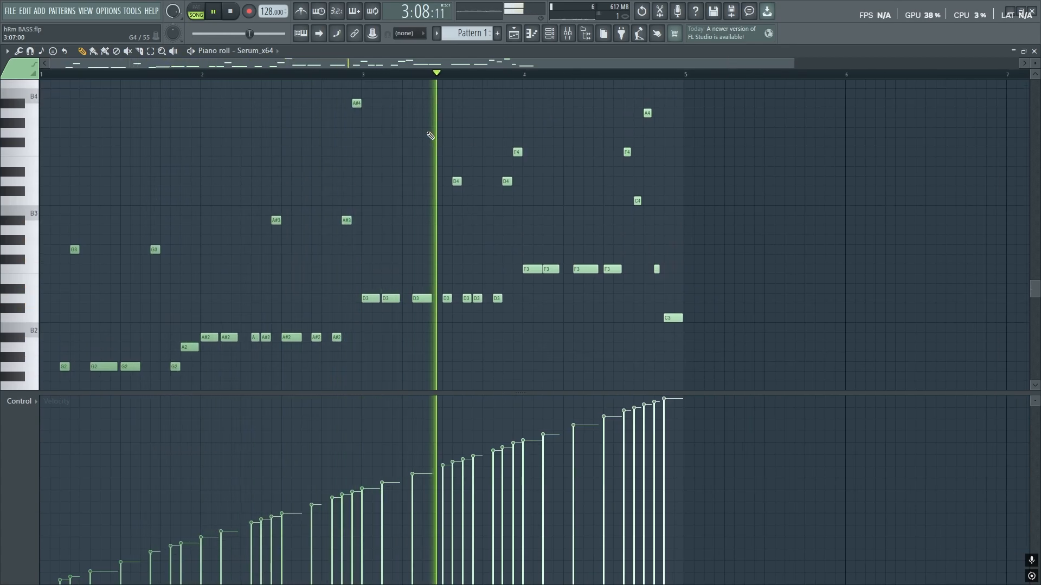
pyautogui.scroll(2, 430, 133)
pyautogui.scroll(-3, 436, 134)
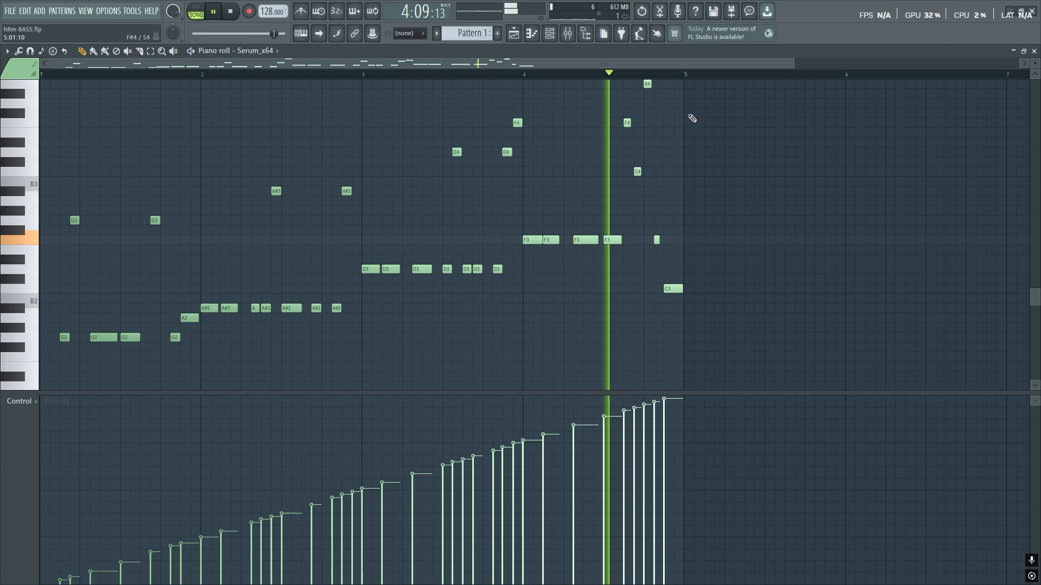